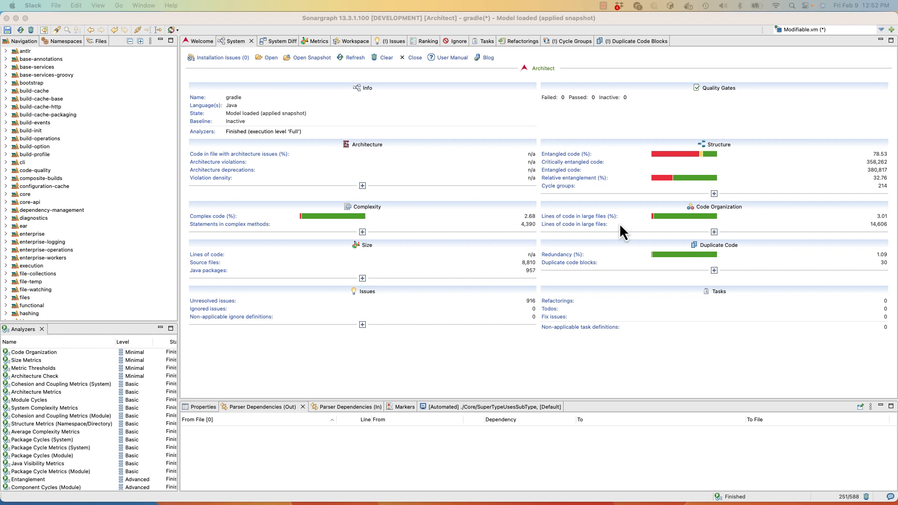
Show the additional structure metrics of the gradle system and read the explanation of the maintainability level.
click(714, 195)
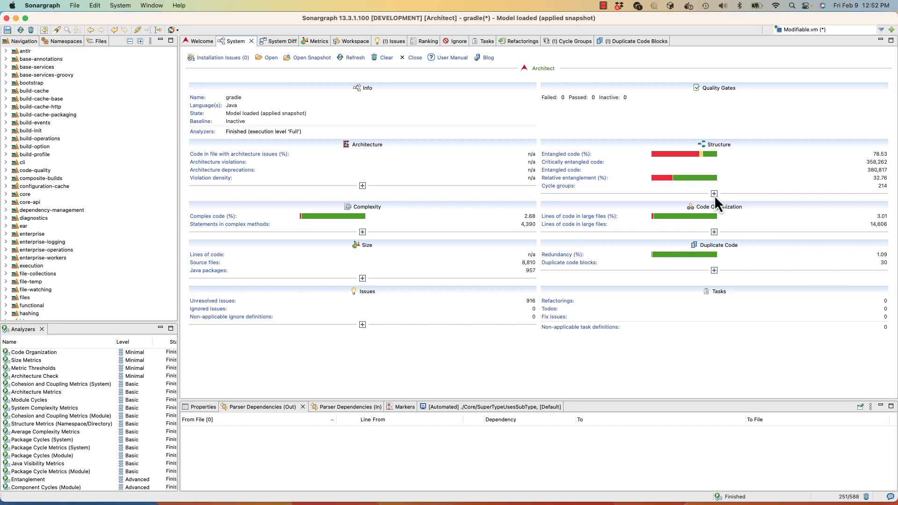
click(714, 194)
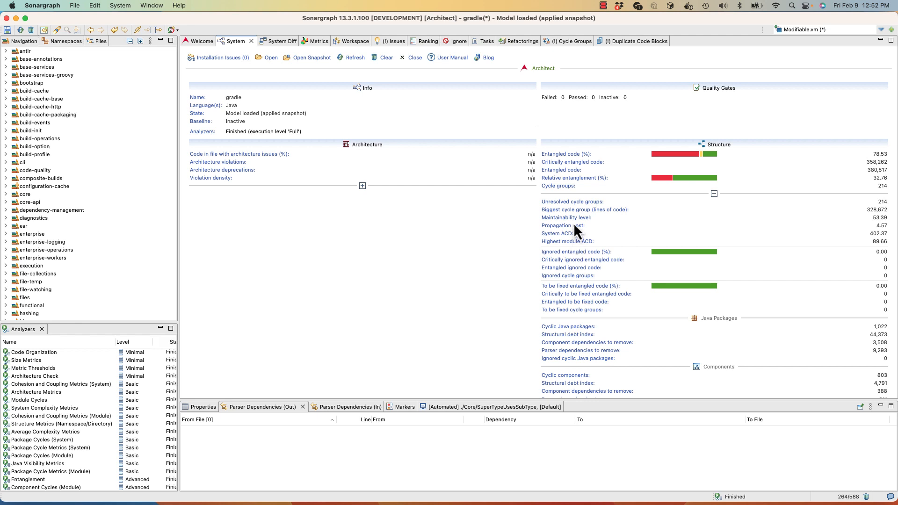
mouse_move(576, 221)
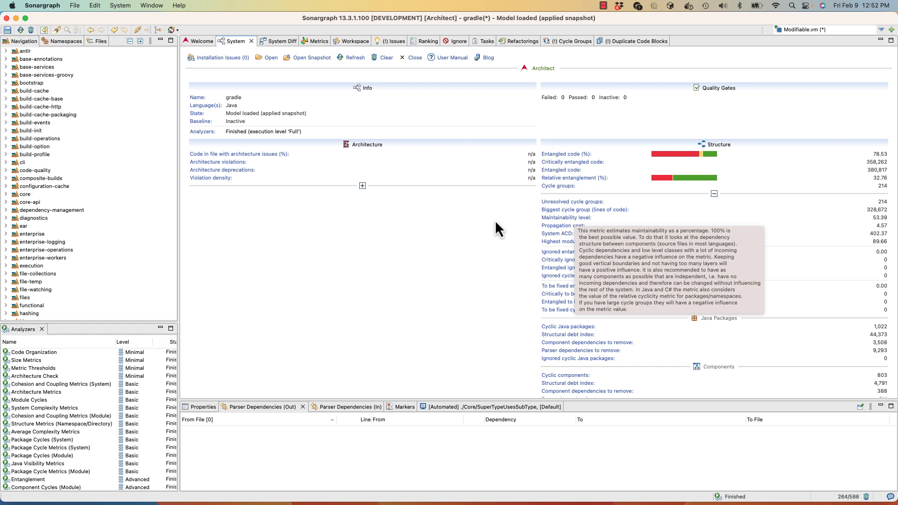
Compare the Maintainability Level and Lines of Code metrics of all elements at the Module level.
click(313, 44)
click(298, 53)
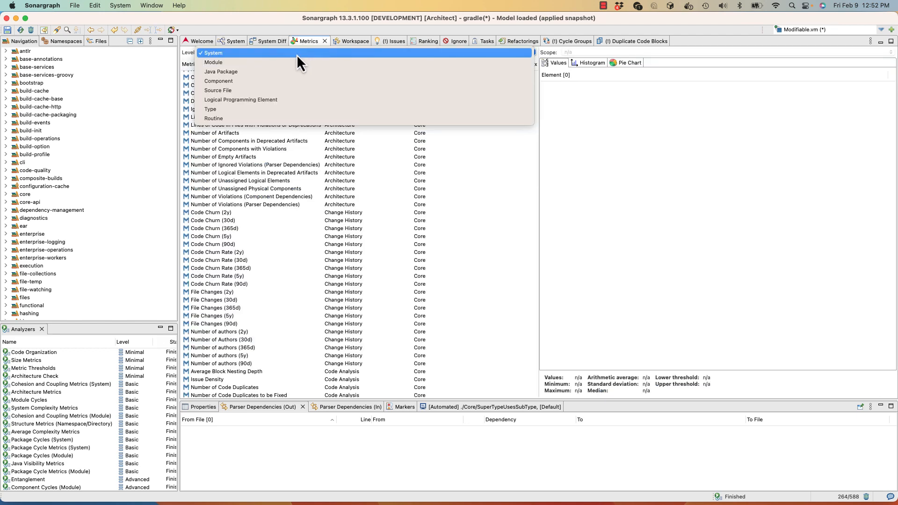
click(288, 61)
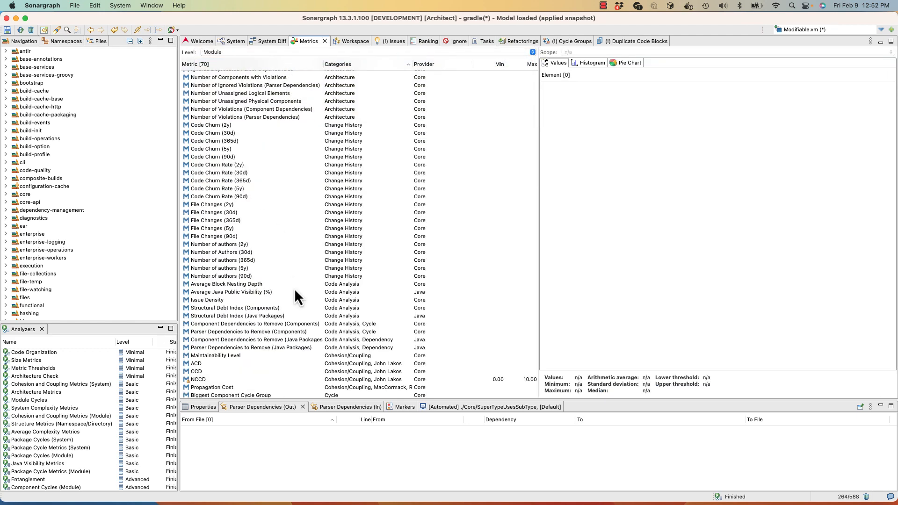
scroll(261, 317, down, 2)
click(248, 333)
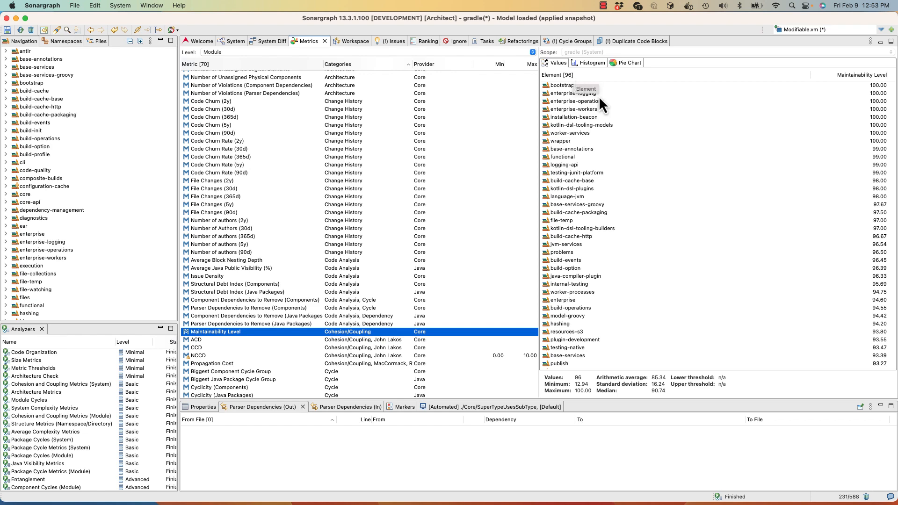
scroll(713, 279, down, 10)
scroll(712, 279, down, 6)
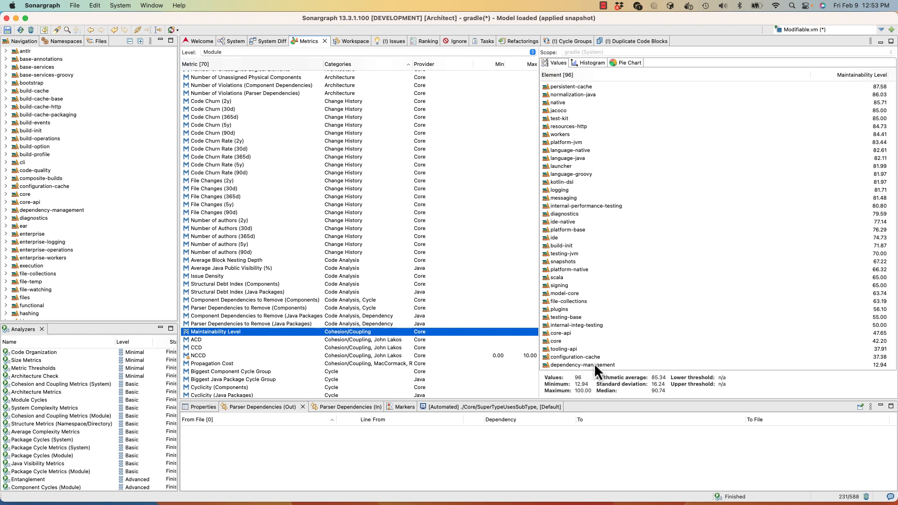
scroll(398, 311, down, 6)
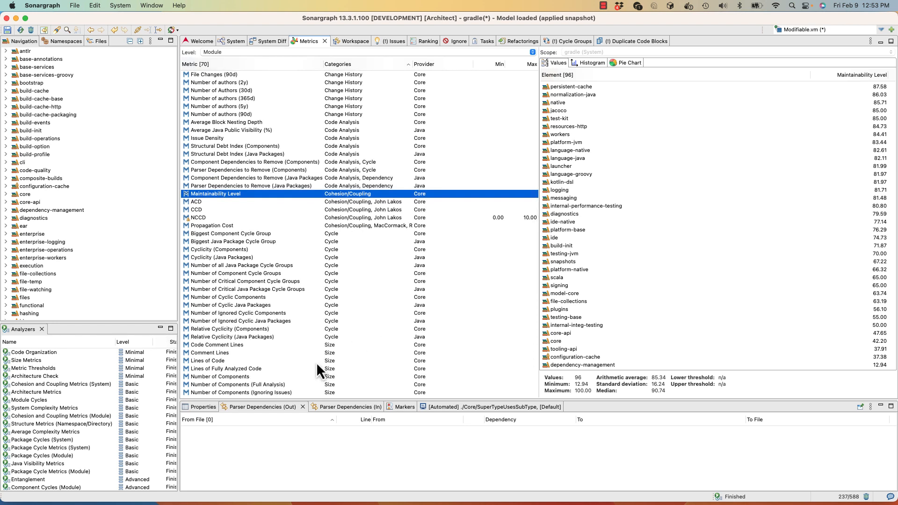
super+click(227, 361)
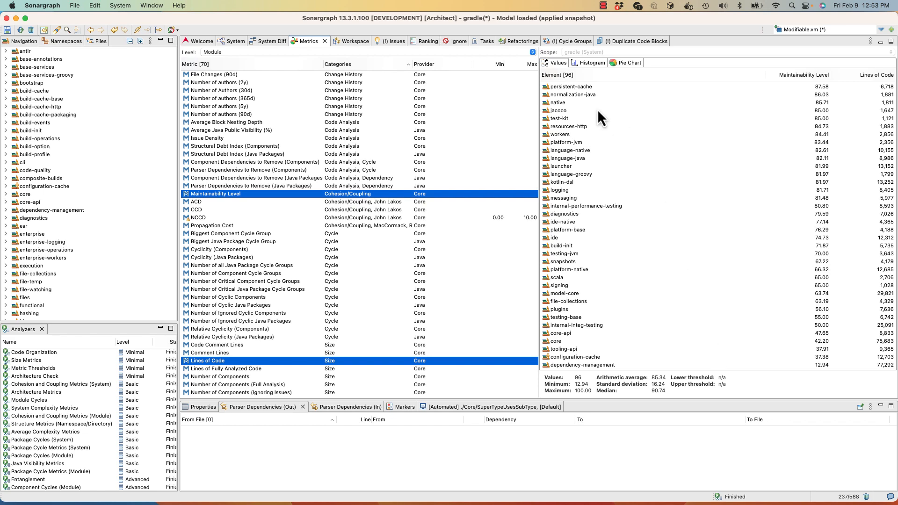
Review the system's cycle groups, expanding the module-level package cycles below the component cycles.
click(566, 41)
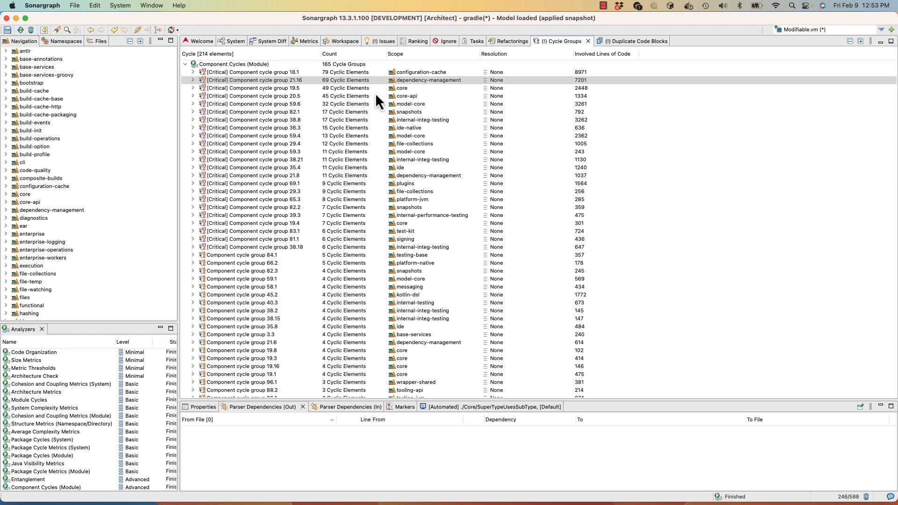
scroll(396, 93, down, 15)
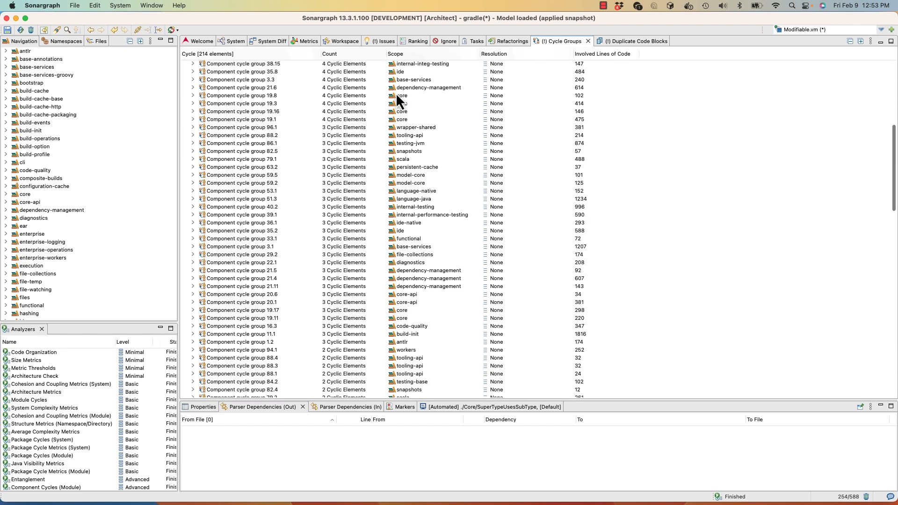
scroll(395, 93, down, 20)
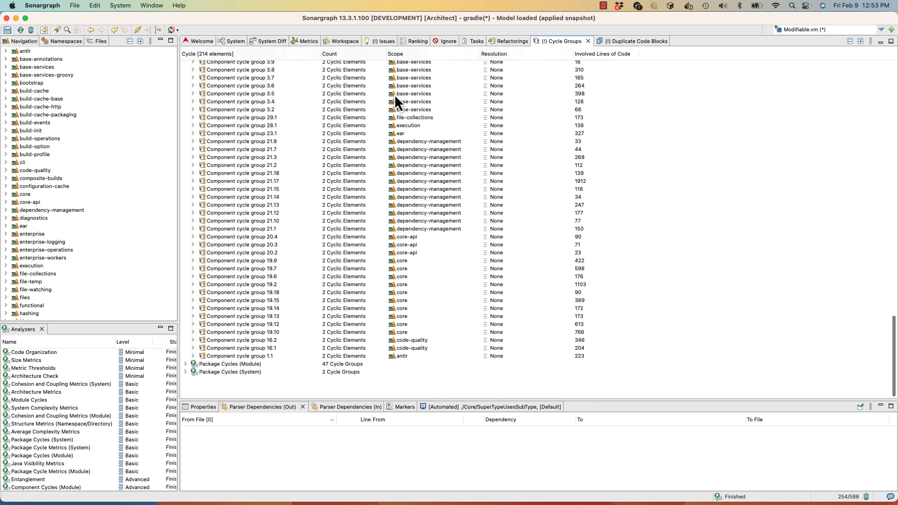
click(186, 384)
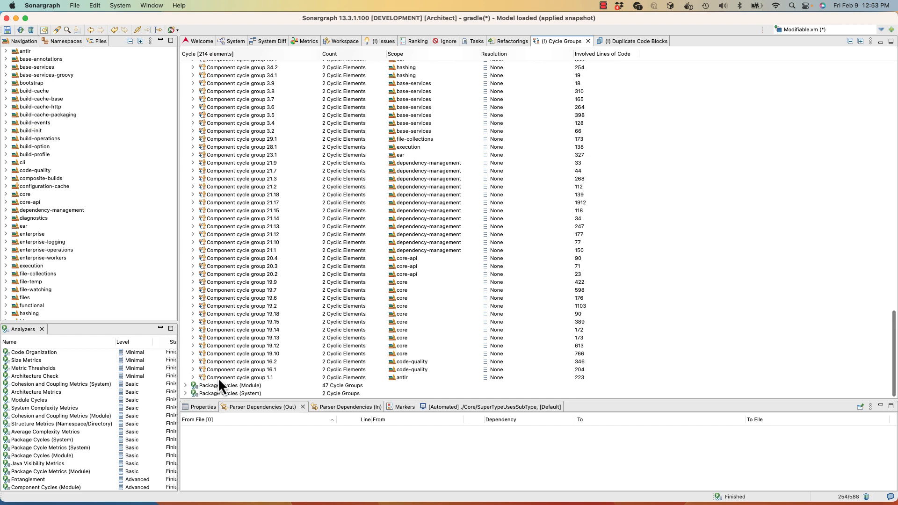
scroll(224, 373, down, 3)
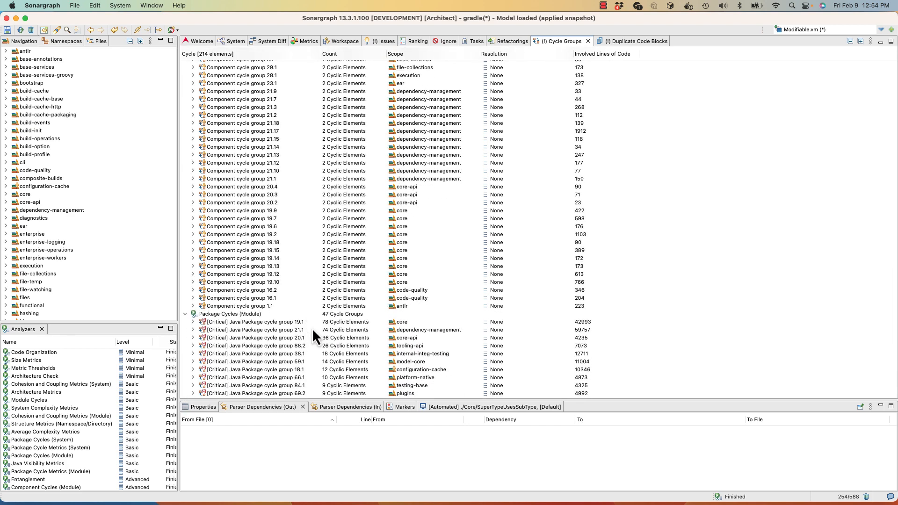
scroll(312, 328, up, 20)
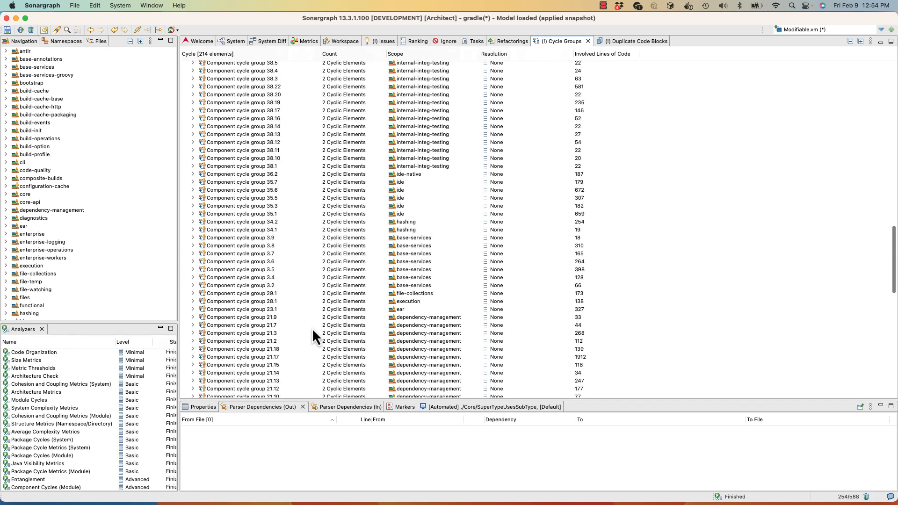
scroll(313, 328, up, 15)
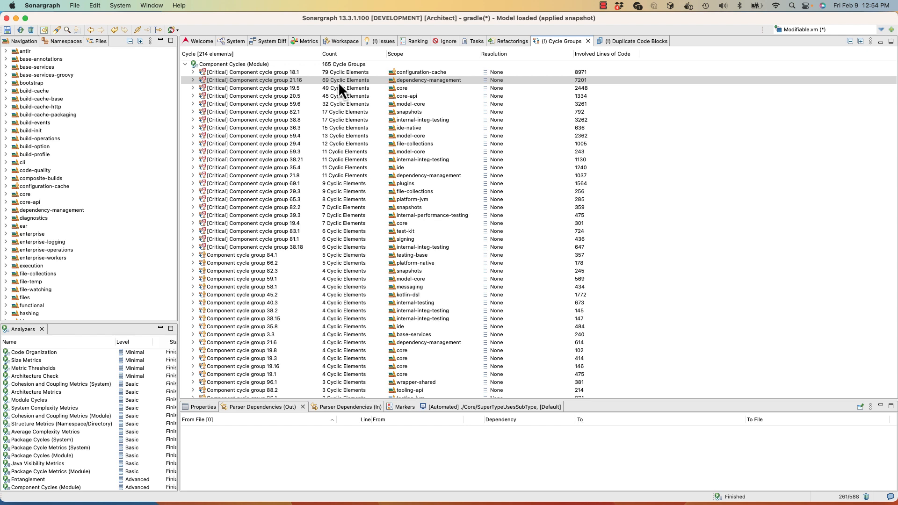
Show component cycle group 21.16 of dependency-management in the Cycle View and check the colour legend of its parent packages.
right_click(338, 82)
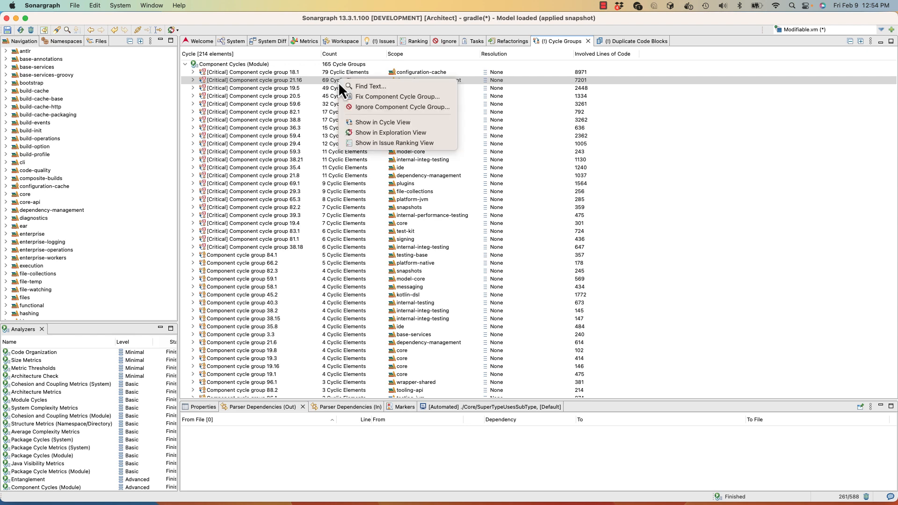
click(359, 123)
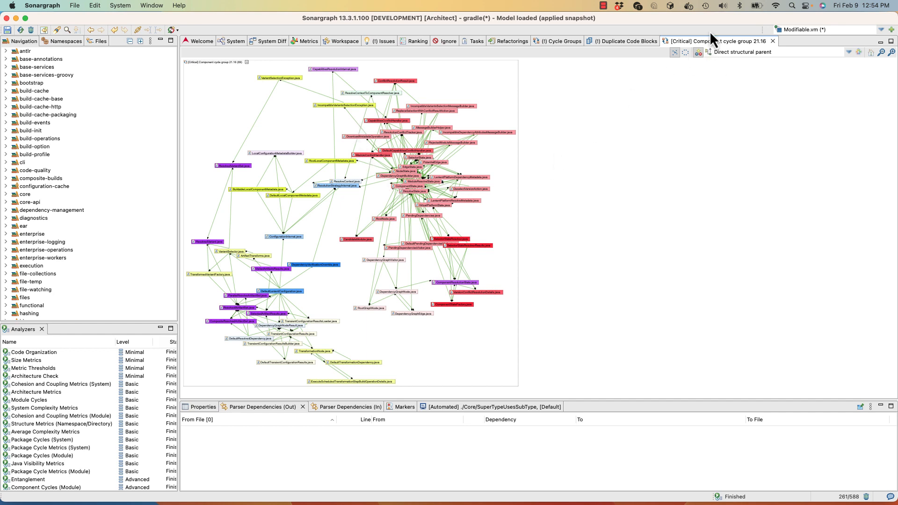
click(859, 52)
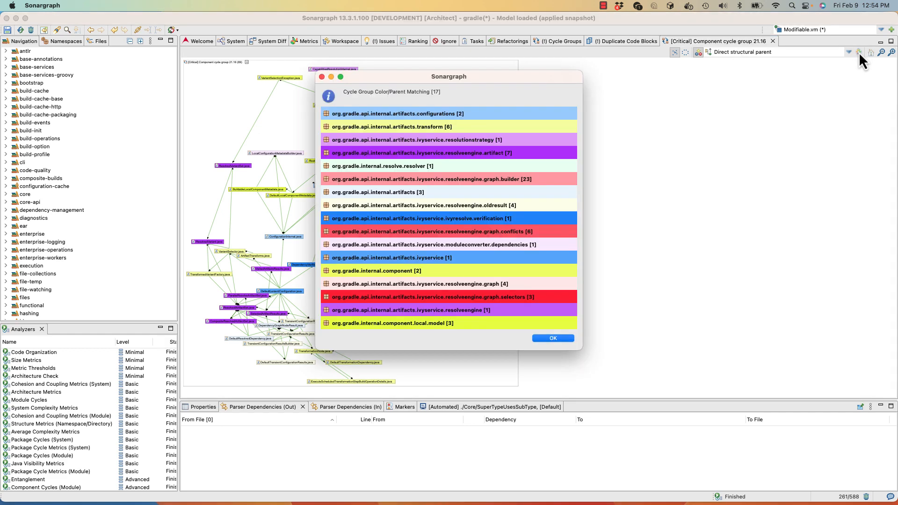
drag(518, 76, 722, 96)
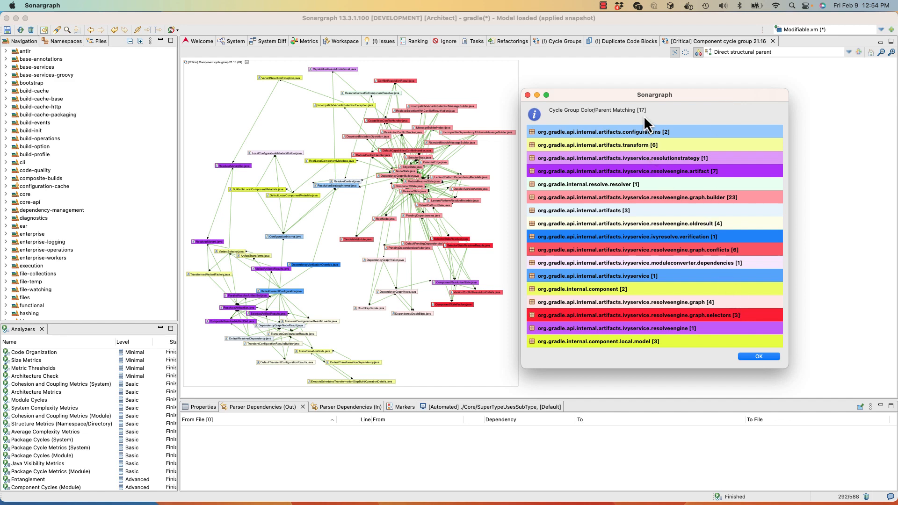
click(748, 356)
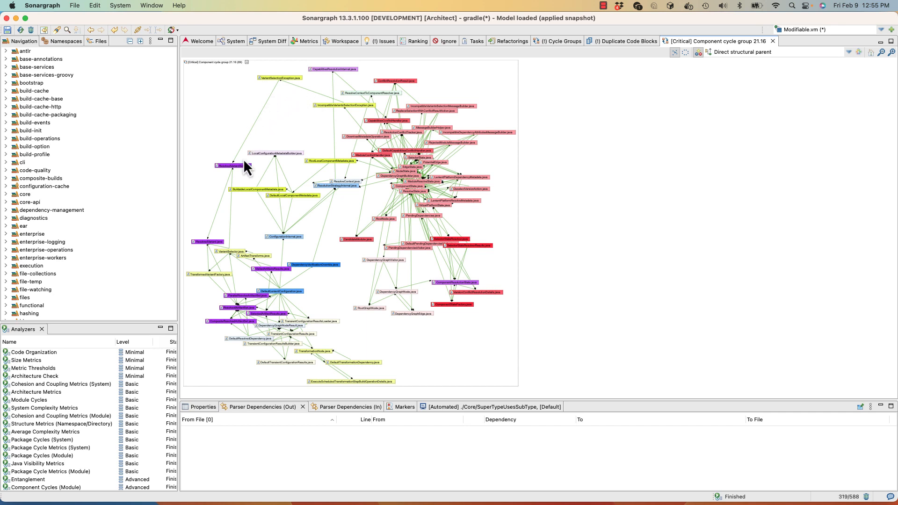
Create a delete refactoring for the parser dependencies from DependencyGraphBuilder.java to IncompatibleVariantsSelectionException.java, filling in the assignee's name.
click(353, 120)
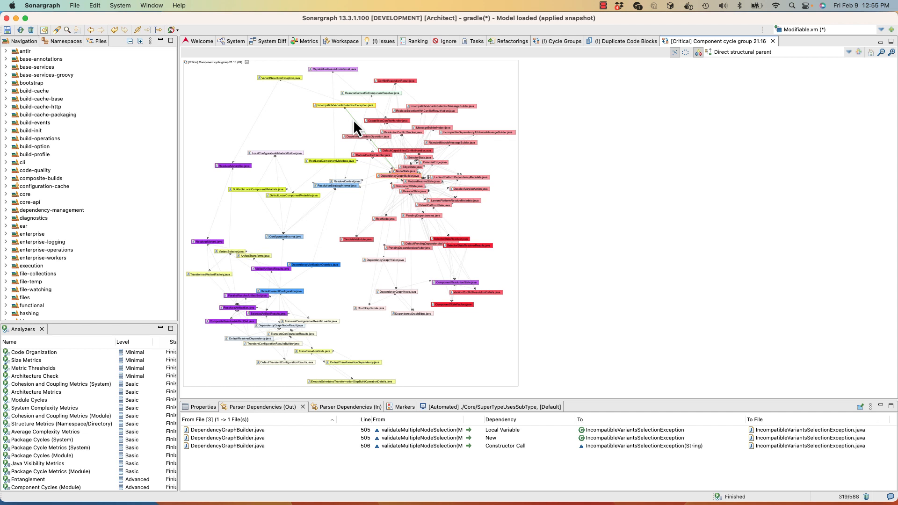
right_click(352, 120)
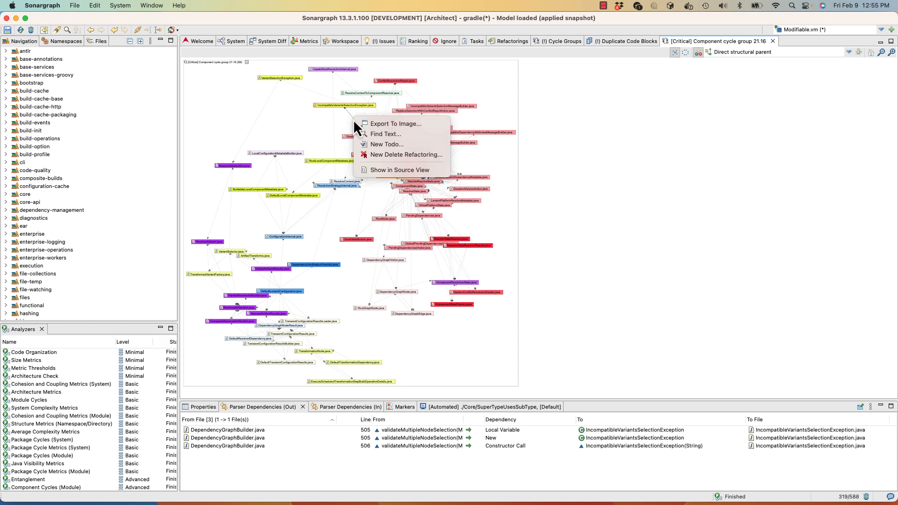
click(371, 153)
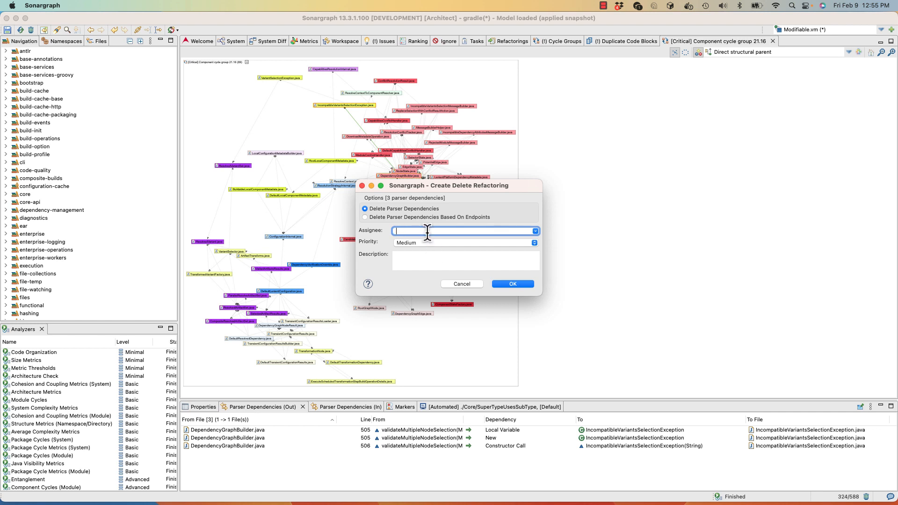
text(Peter)
click(512, 284)
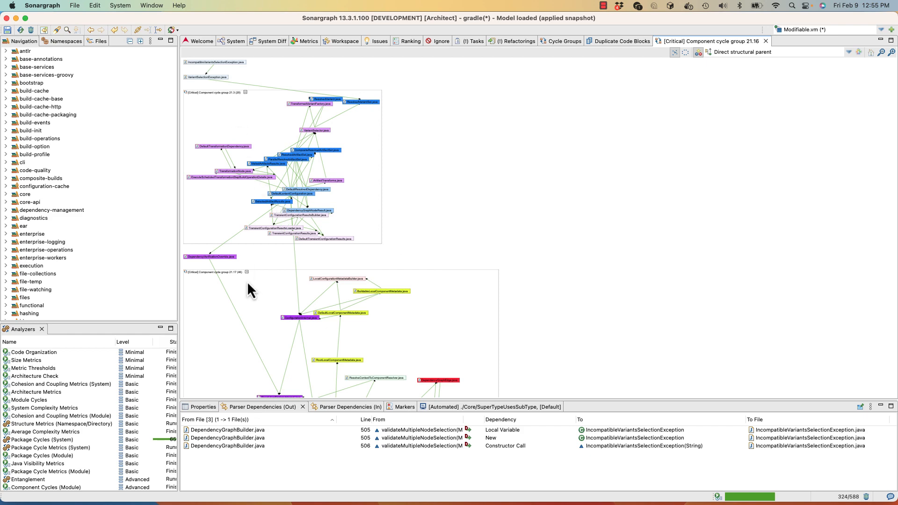
Inspect the split cycle graph and show its smaller, upper component cycle group in the Exploration View.
scroll(244, 282, down, 5)
scroll(247, 280, up, 5)
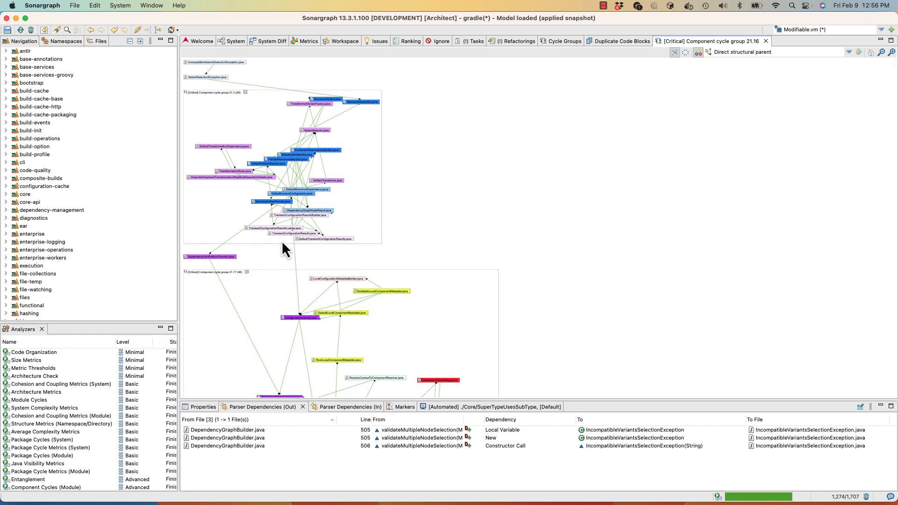
scroll(261, 267, down, 2)
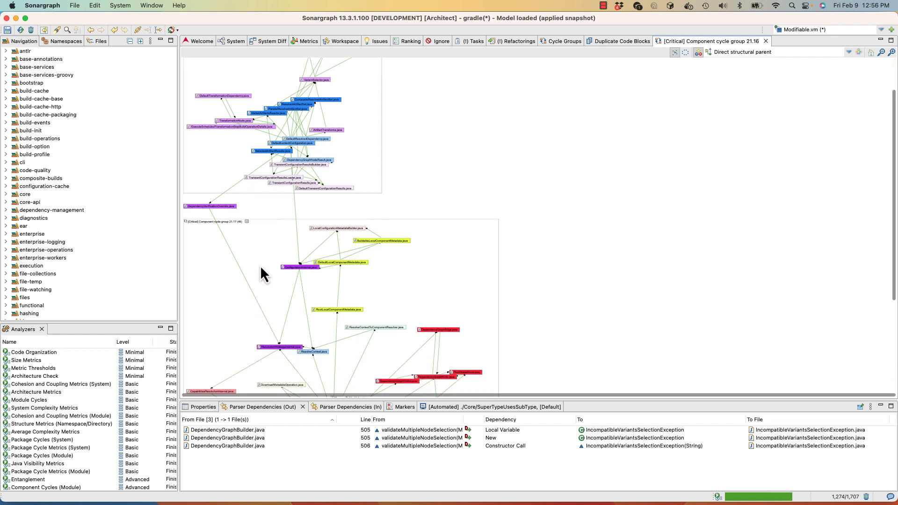
scroll(261, 267, up, 2)
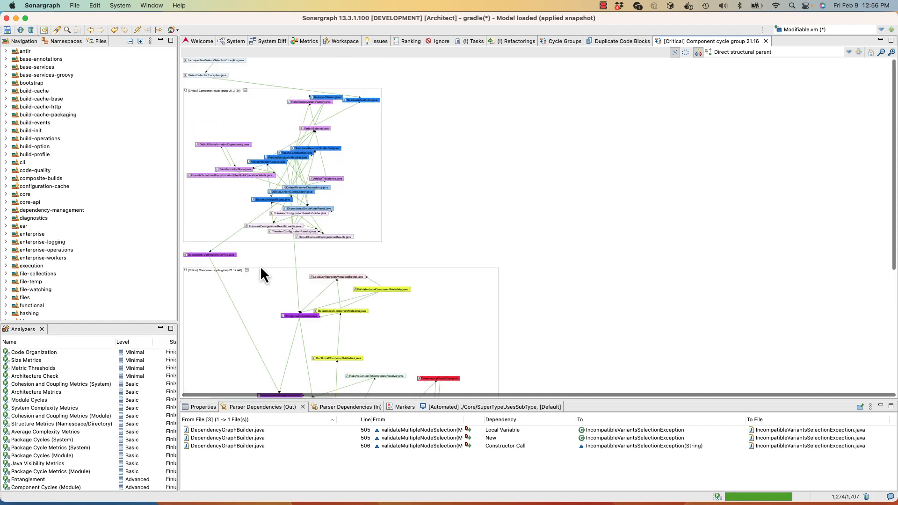
click(367, 197)
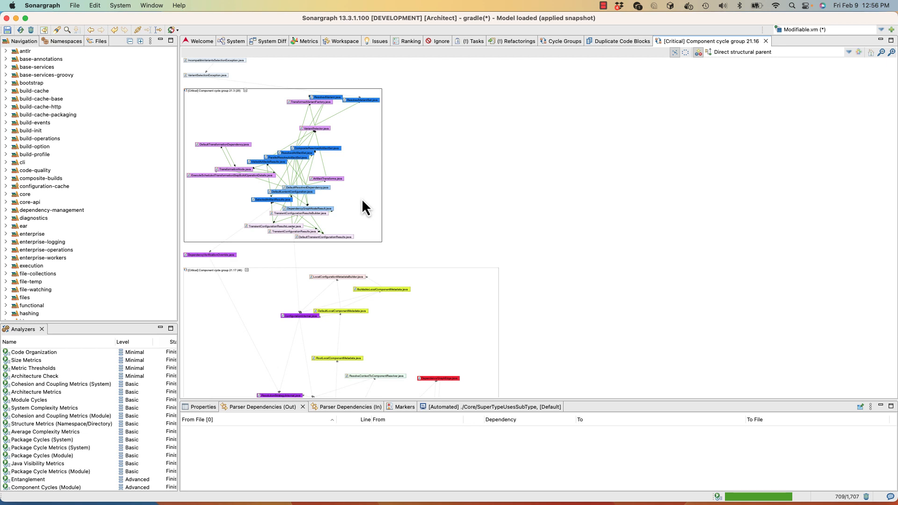
right_click(363, 199)
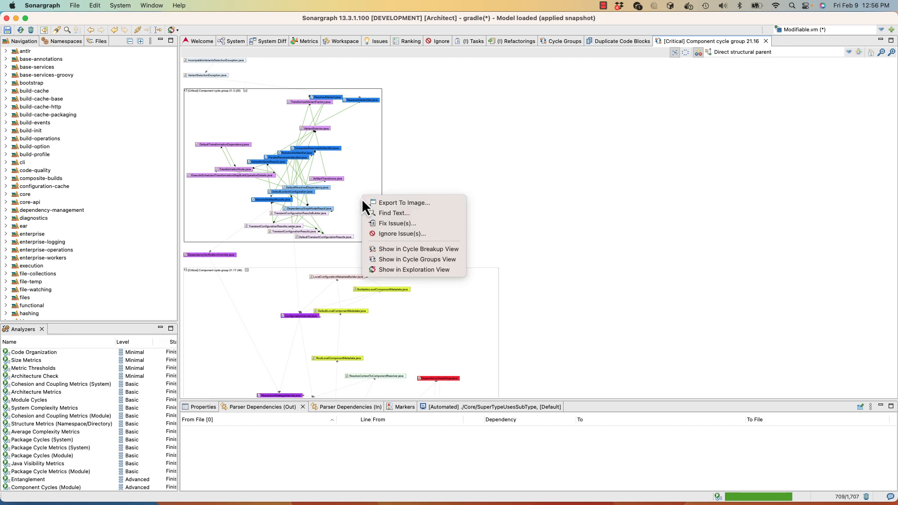
click(395, 270)
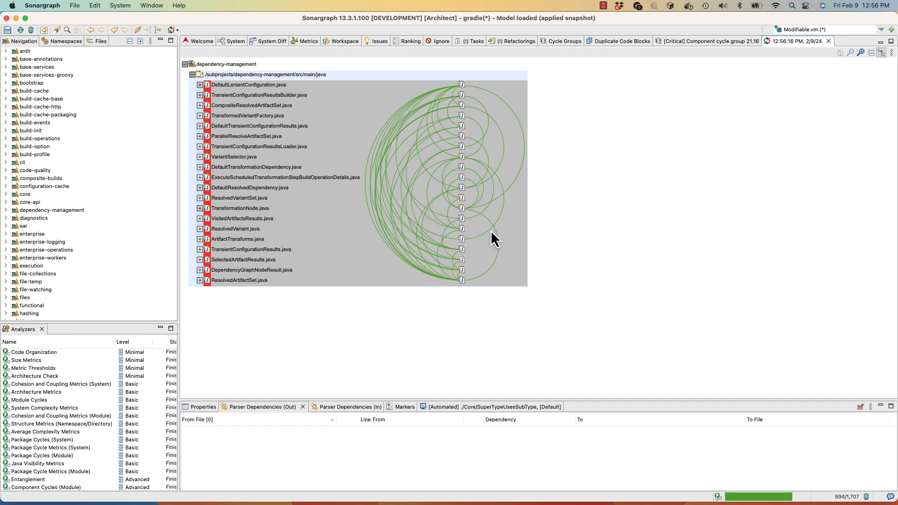
Create a delete refactoring for the parser dependency from ResolvedArtifactSet.java to TransformationNode.java, filling in the assignee's name.
click(497, 260)
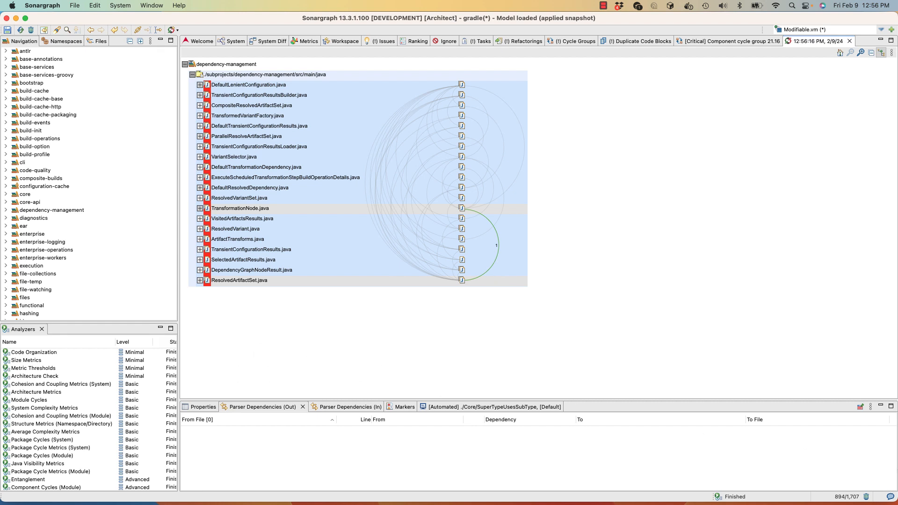
click(859, 407)
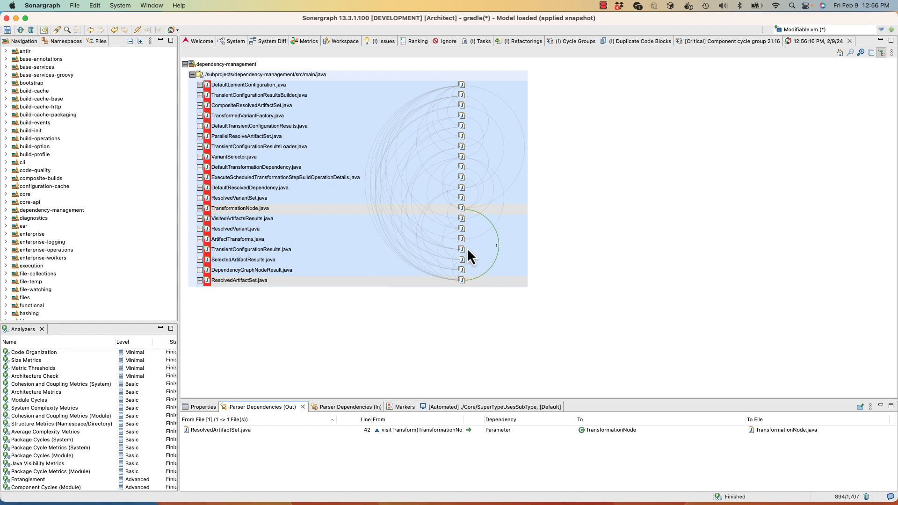
right_click(497, 255)
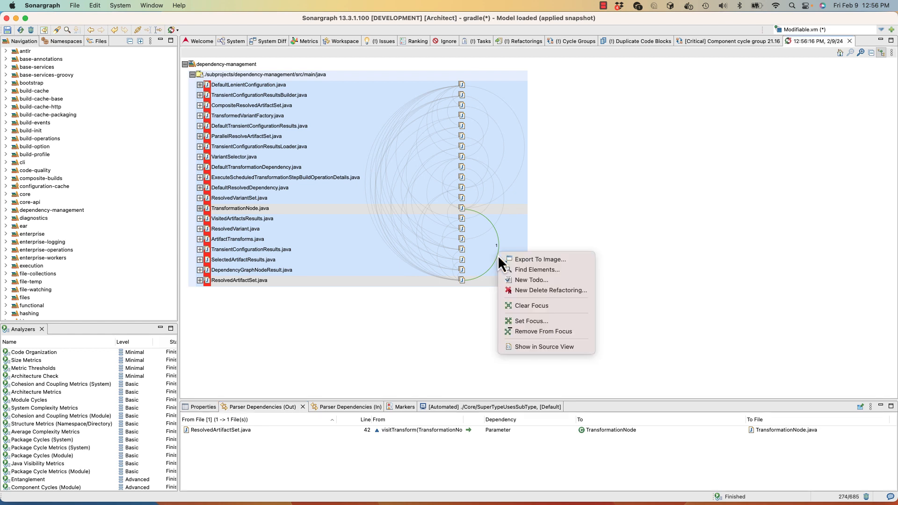
click(528, 290)
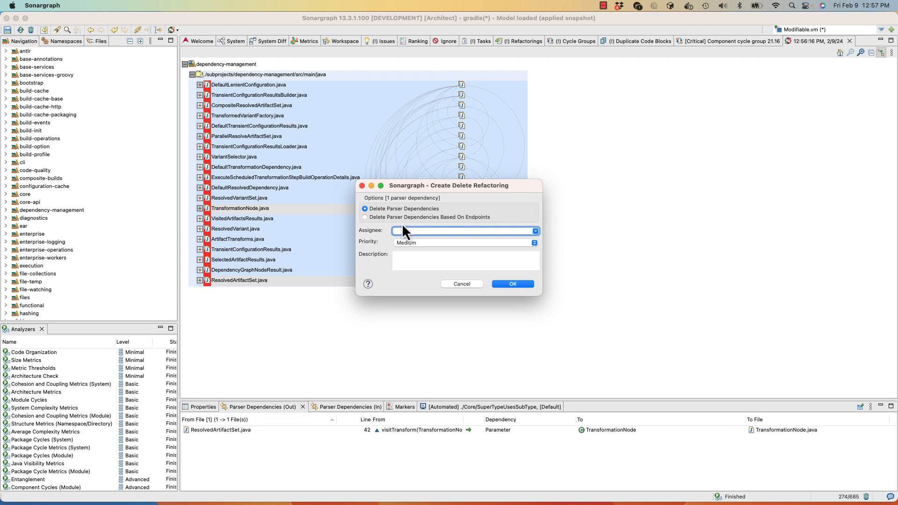
text(Peter)
click(510, 285)
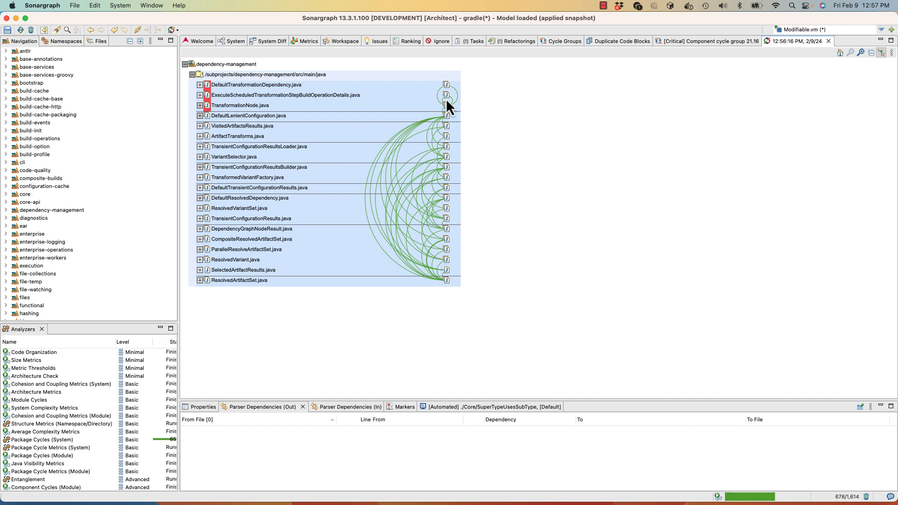
In the Cycle View, create a delete refactoring for the parser dependencies from DependencyGraphBuilder.java to RootLocalComponentMetadata.java.
click(685, 42)
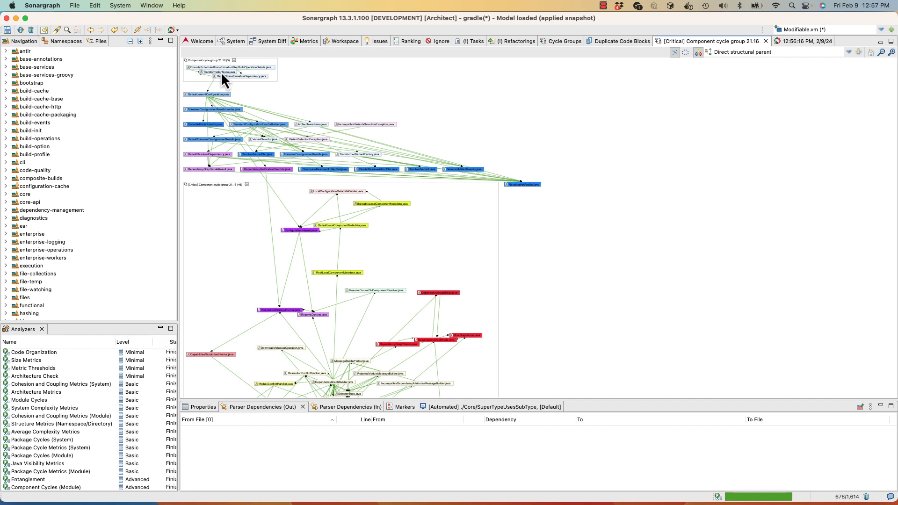
scroll(279, 227, down, 3)
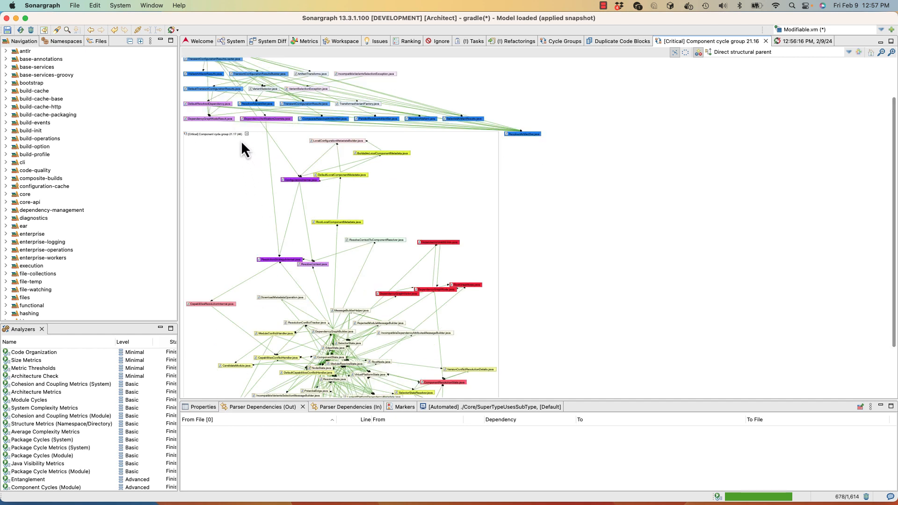
scroll(253, 184, down, 4)
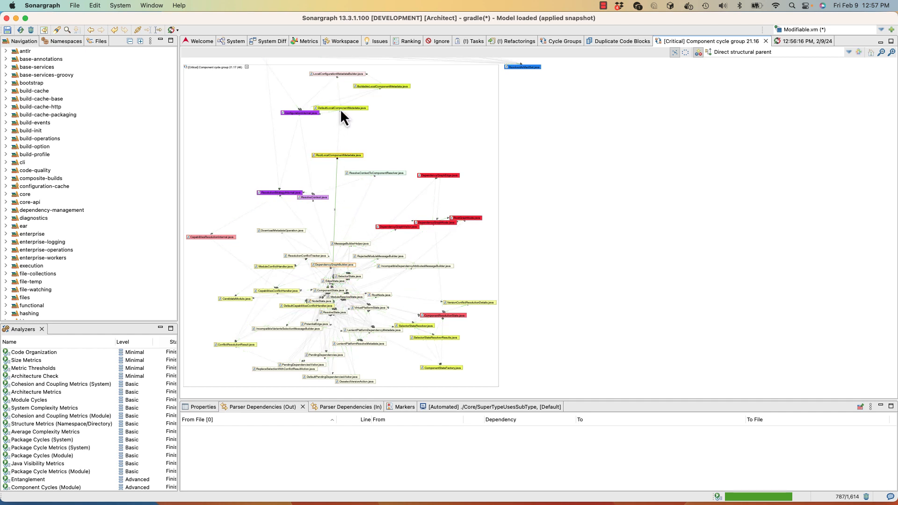
right_click(335, 227)
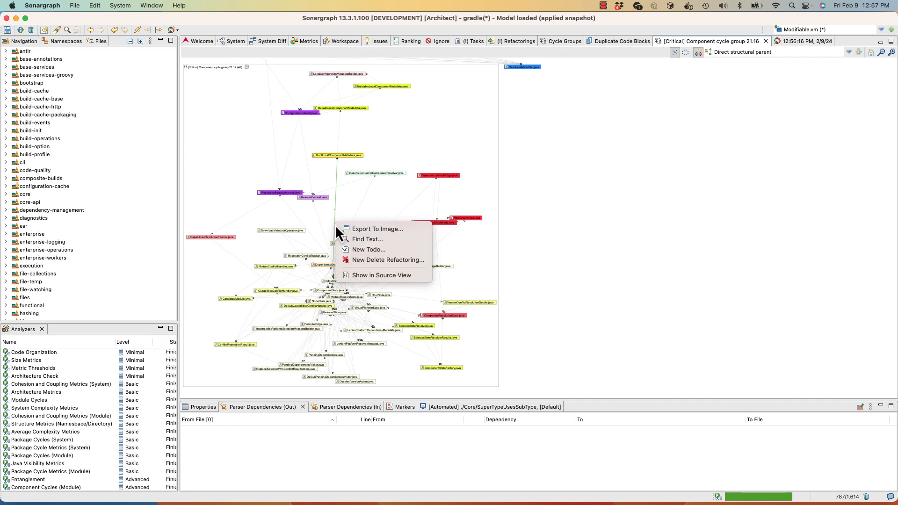
click(351, 261)
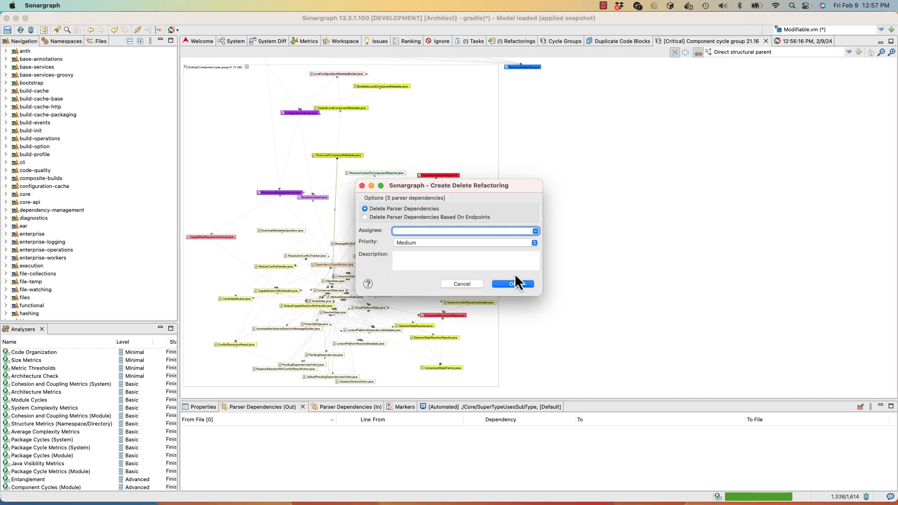
click(512, 283)
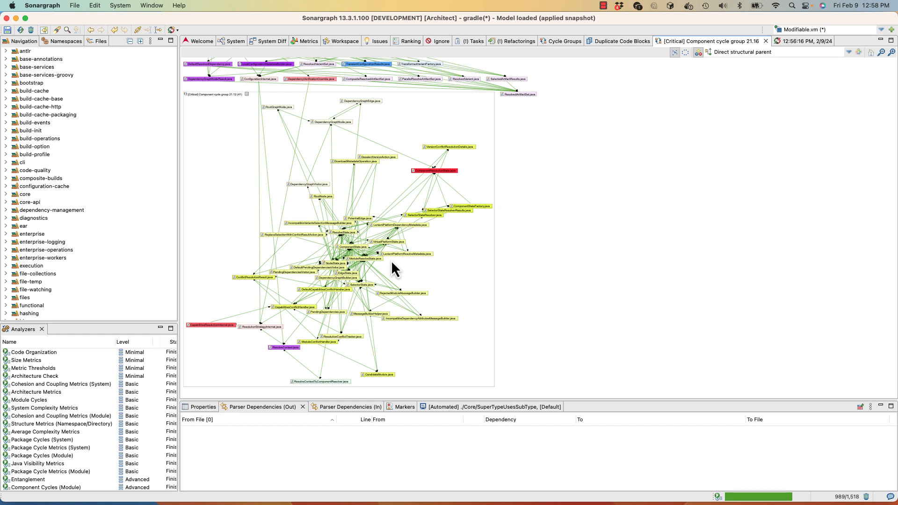
Show the remaining large critical component cycle group in the Exploration View and switch its package presentation to Mixed.
right_click(434, 272)
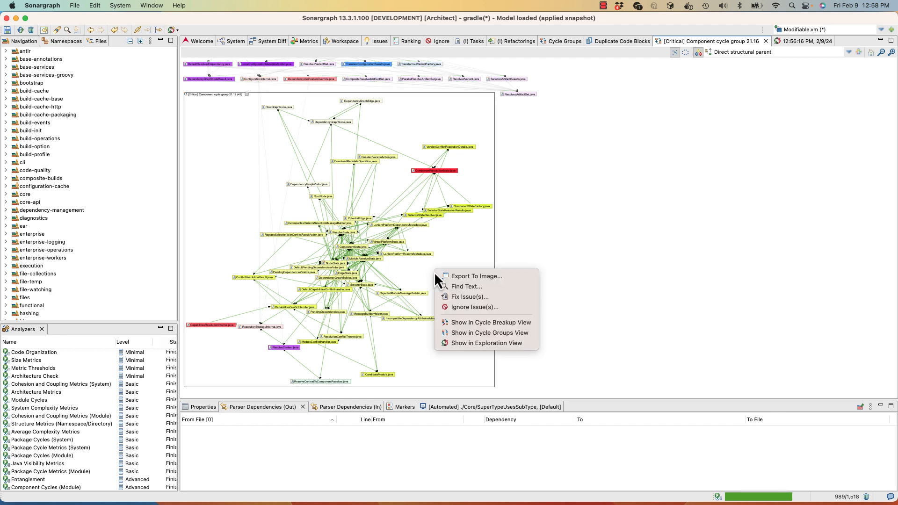
click(471, 347)
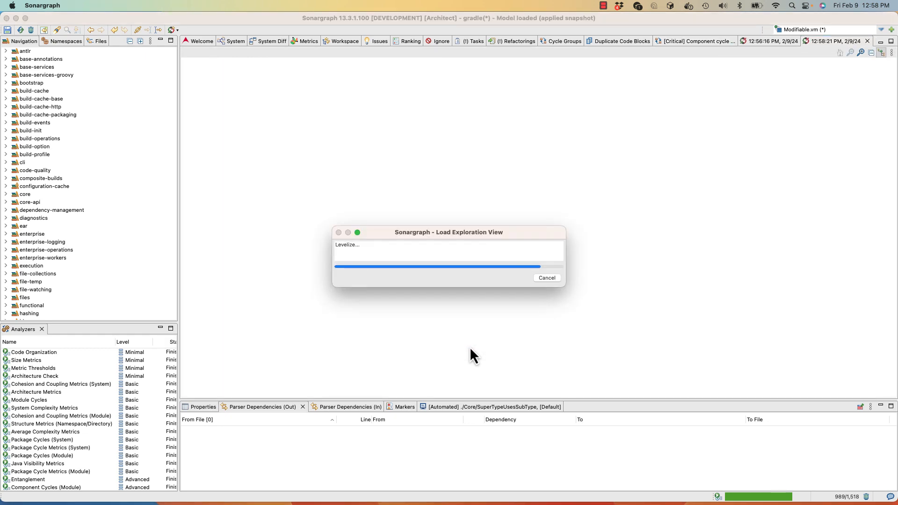
scroll(480, 325, down, 5)
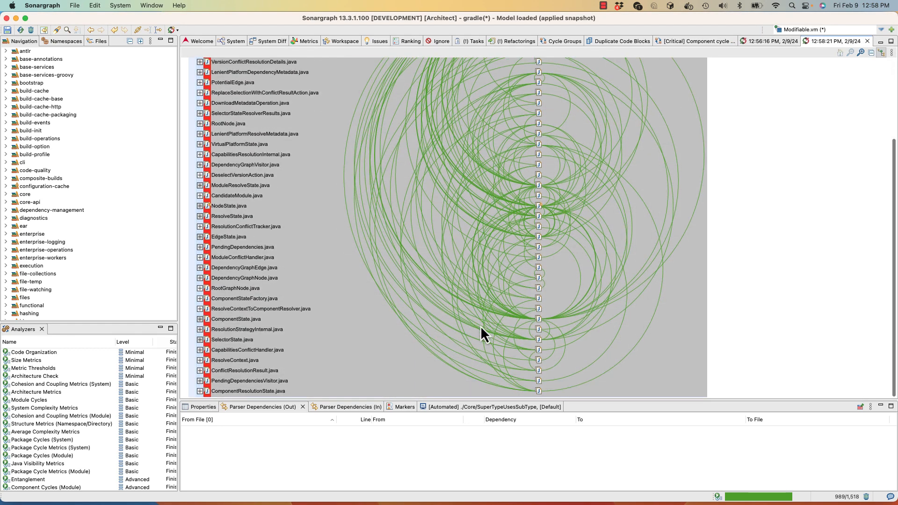
scroll(481, 326, up, 2)
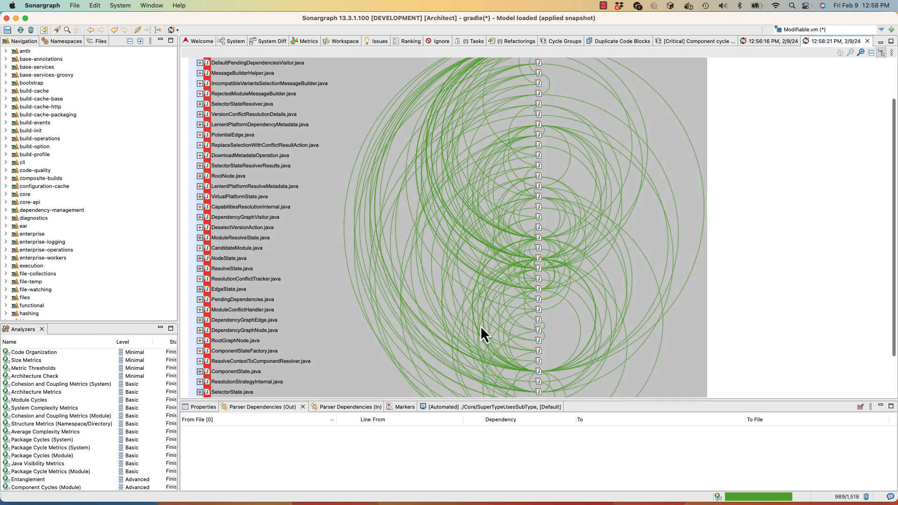
scroll(481, 326, up, 3)
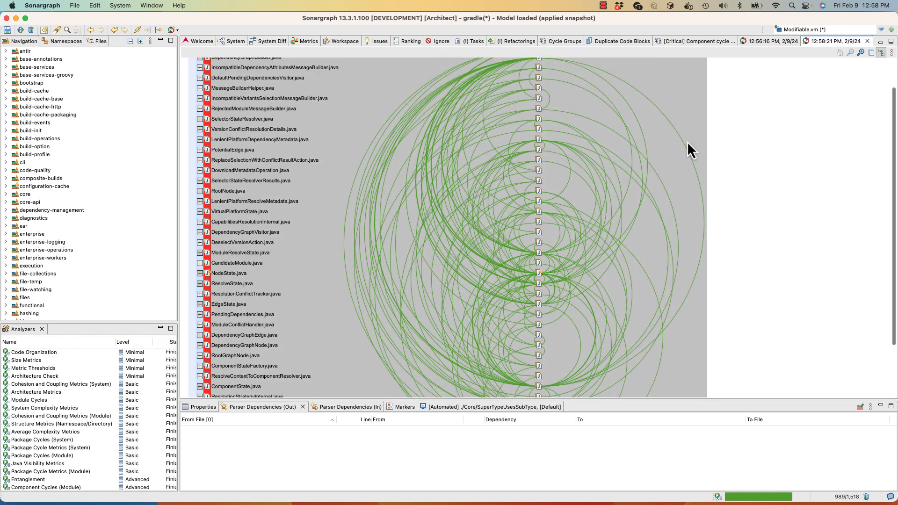
click(892, 53)
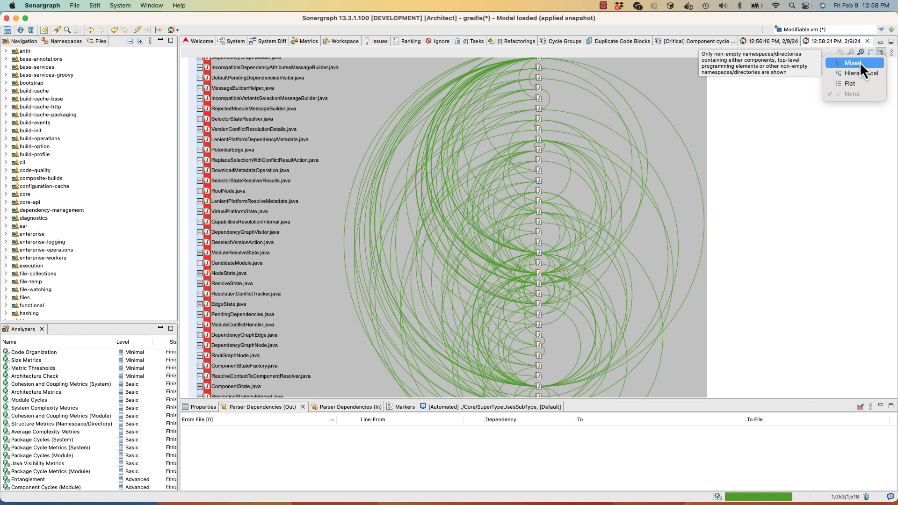
click(859, 61)
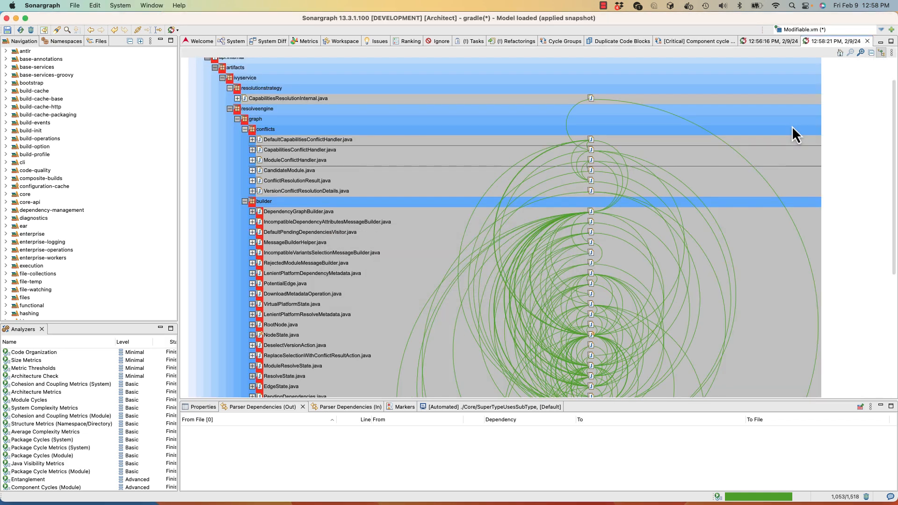
Create a delete refactoring for the parser dependency from ResolutionStrategyInternal.java up to CapabilitiesResolutionInternal.java.
scroll(678, 178, down, 5)
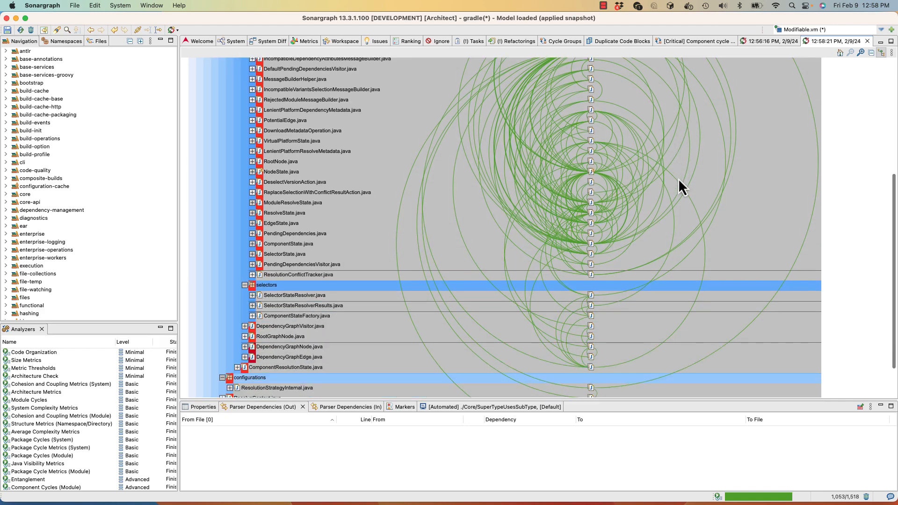
scroll(679, 179, down, 3)
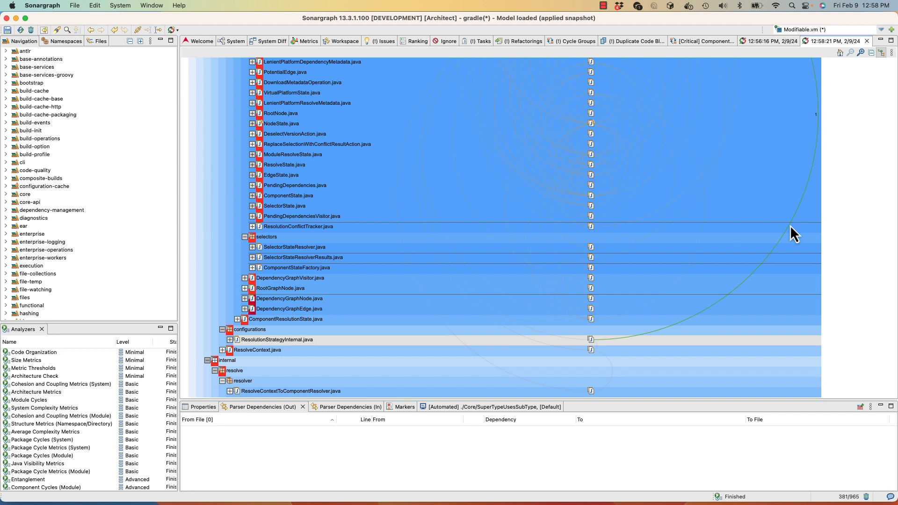
right_click(790, 225)
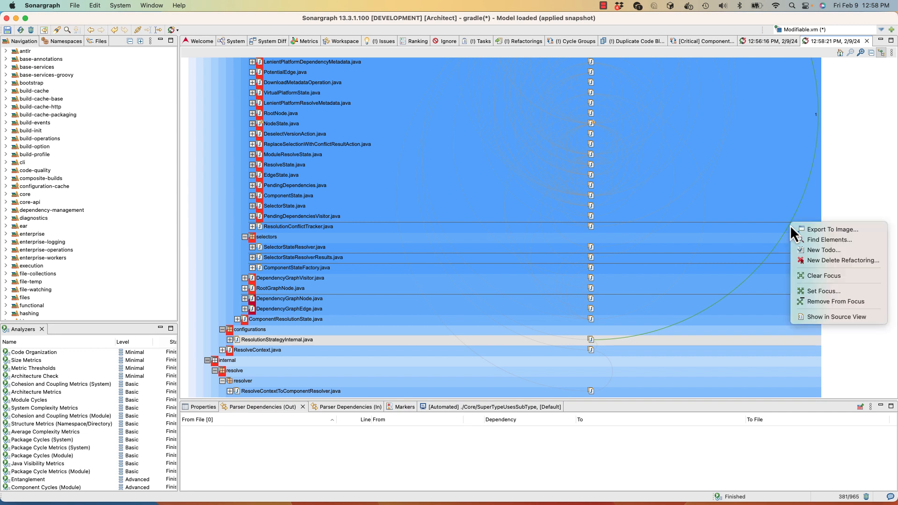
click(805, 263)
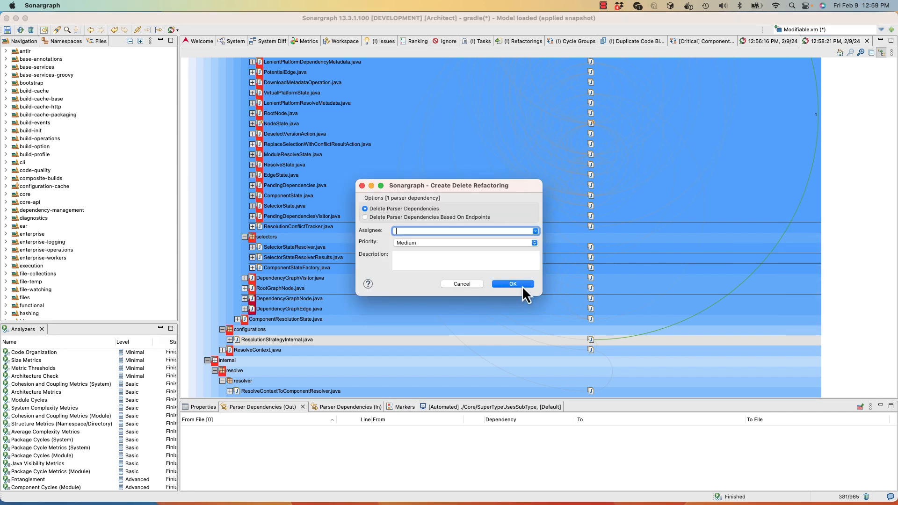
click(522, 285)
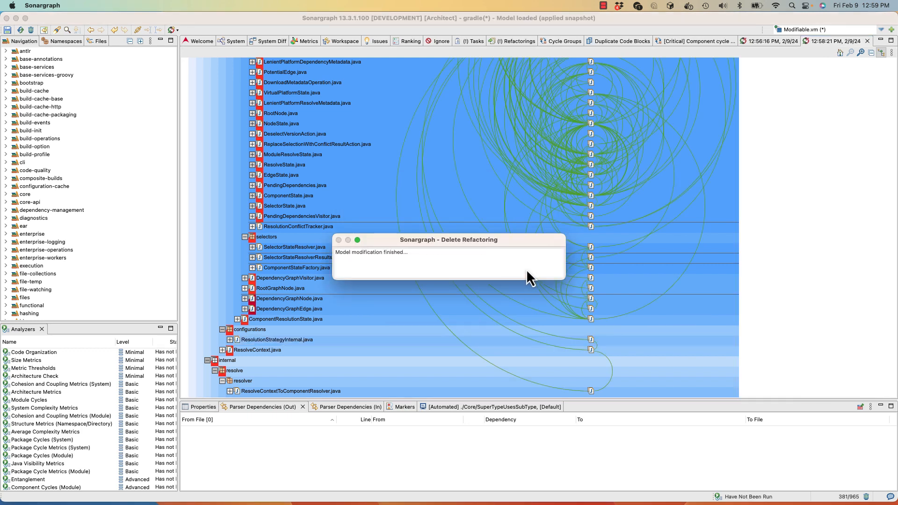
scroll(532, 267, up, 5)
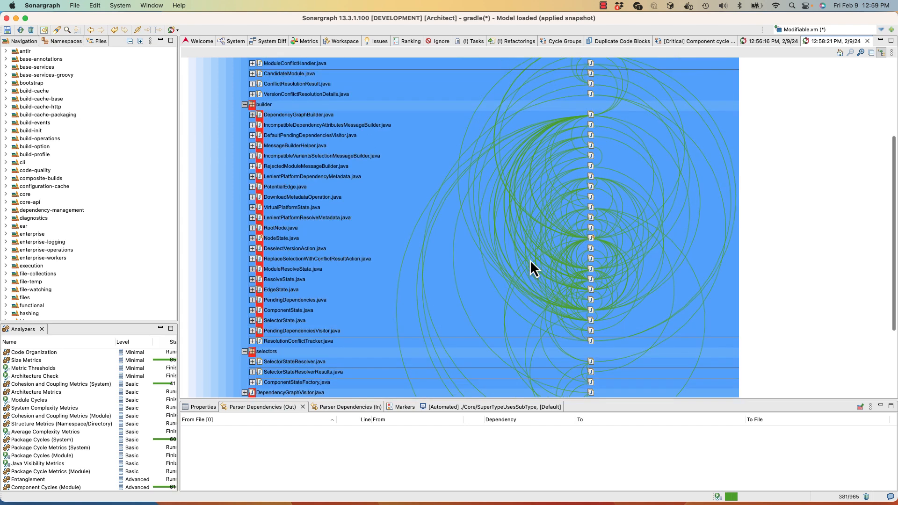
Examine the updated dependency-management graph in the Cycle View, including the remaining critical group and the components outside it.
click(694, 41)
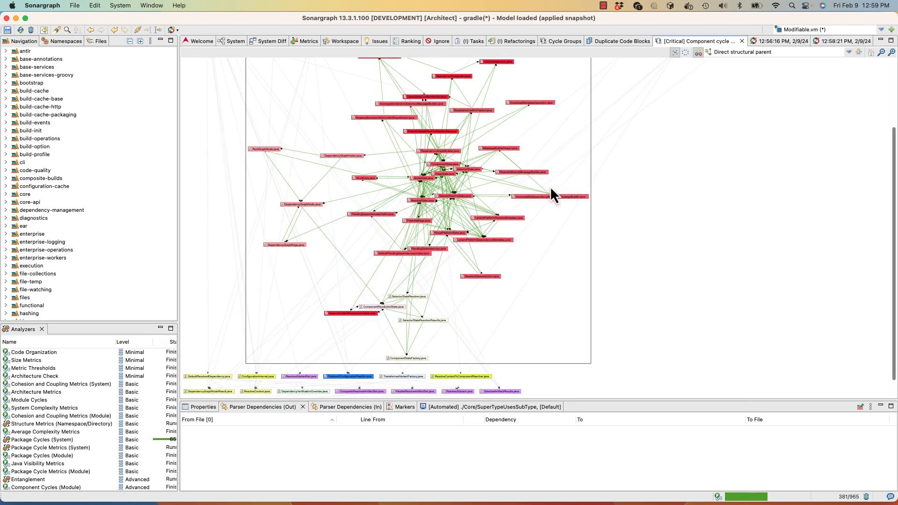
scroll(553, 195, up, 4)
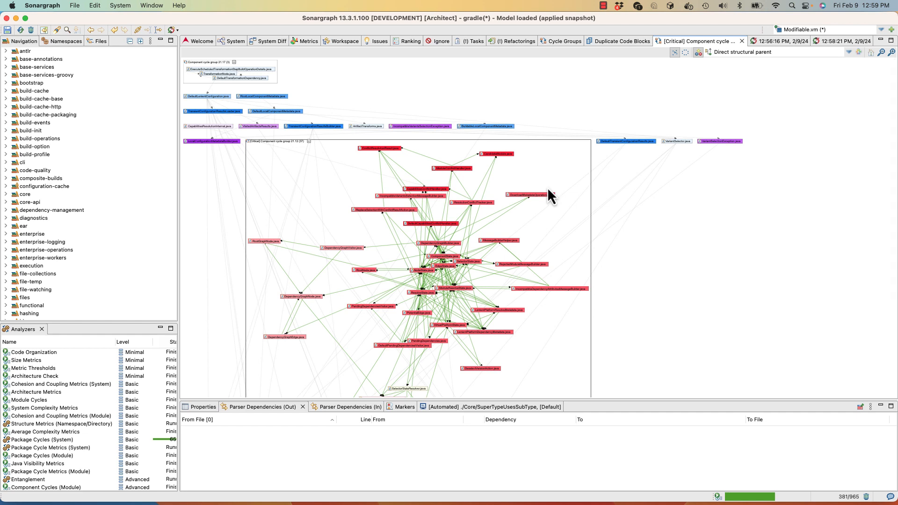
scroll(547, 187, down, 4)
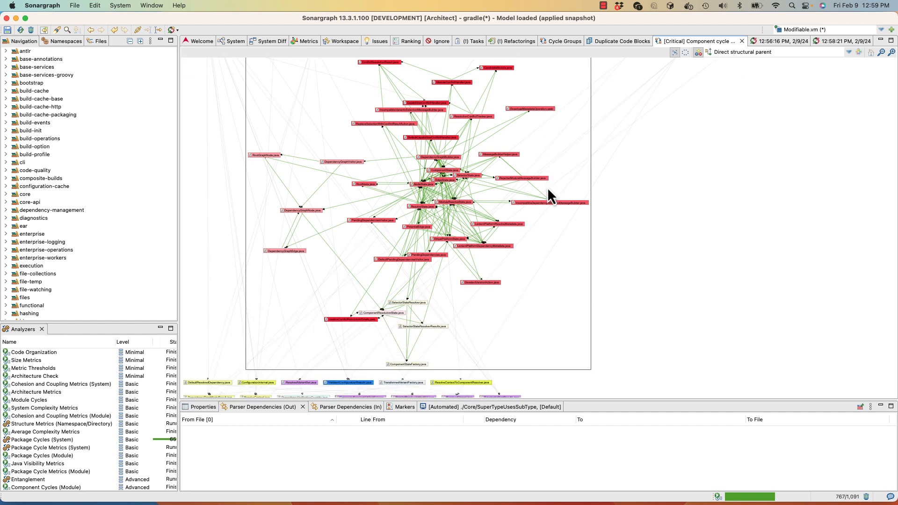
scroll(548, 188, up, 2)
scroll(548, 187, down, 2)
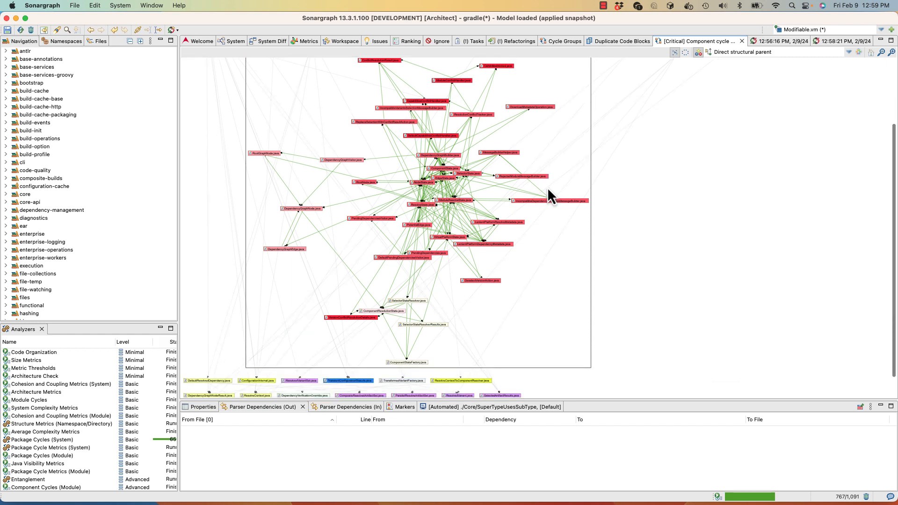
scroll(548, 194, down, 1)
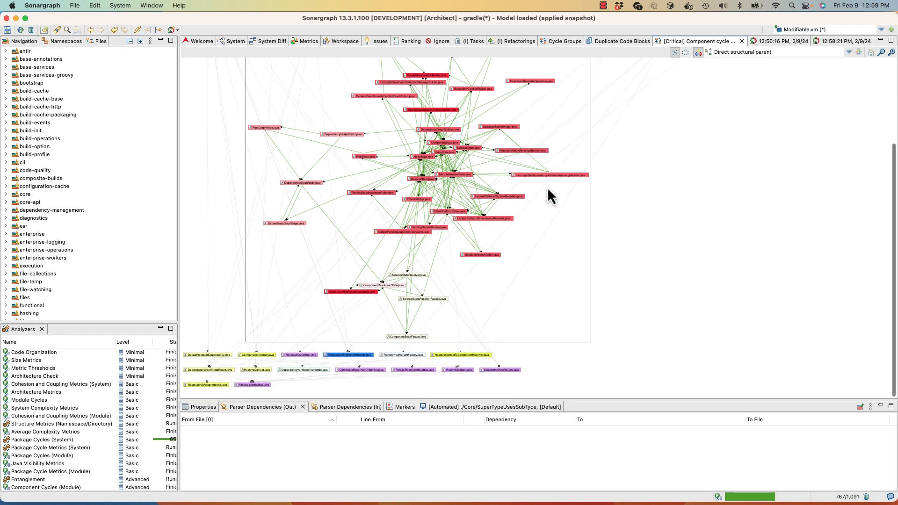
scroll(548, 189, up, 3)
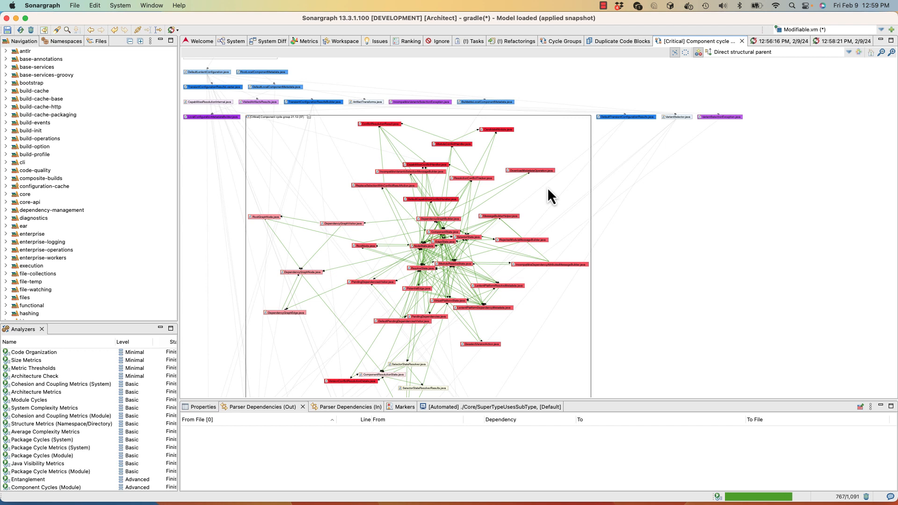
scroll(547, 190, up, 1)
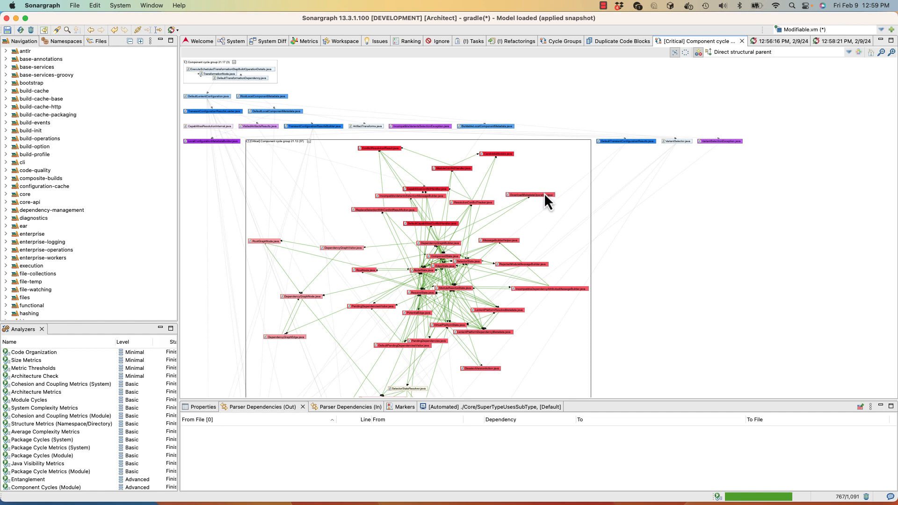
scroll(546, 196, down, 5)
scroll(544, 193, up, 5)
Collapse and re-expand the remaining critical component cycle group in the graph and return to the Cycle Groups list.
click(308, 141)
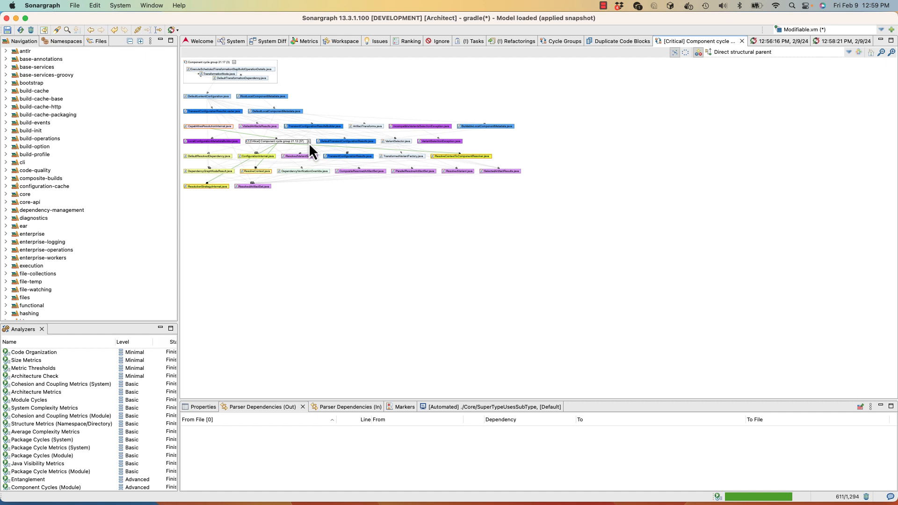
click(309, 141)
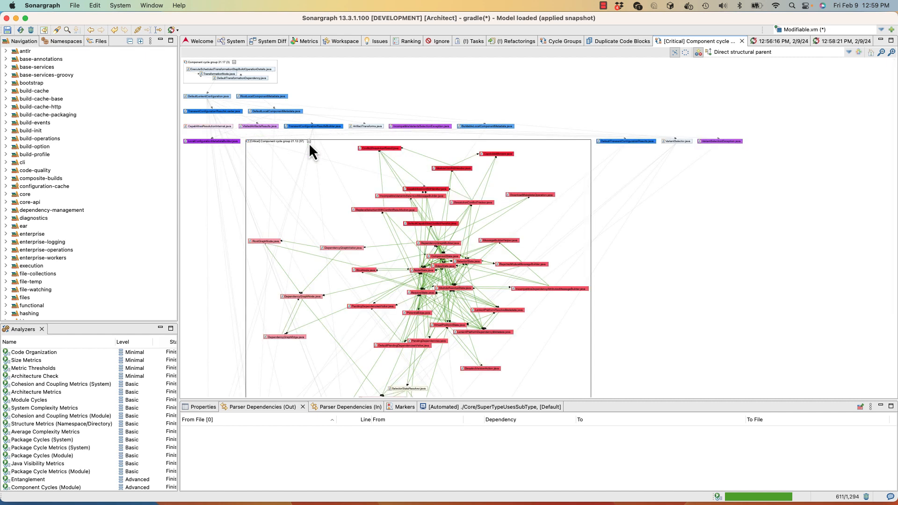
scroll(308, 142, down, 2)
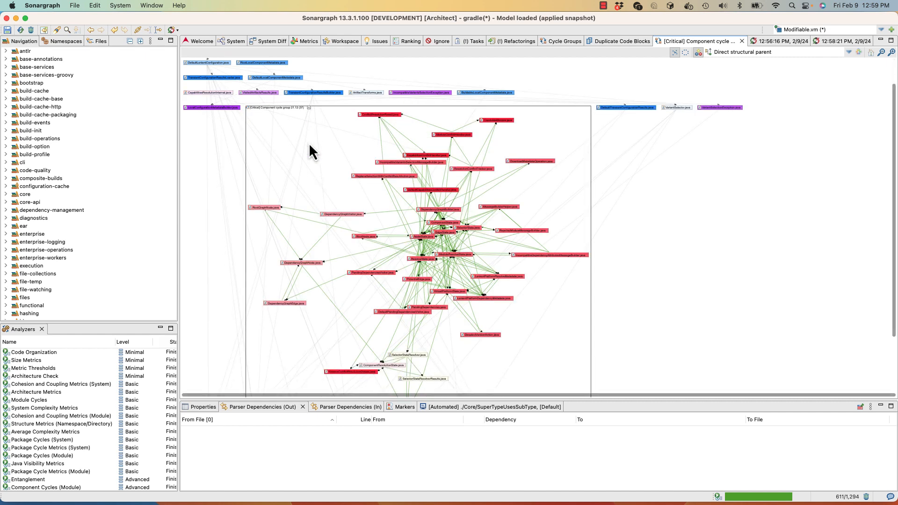
click(559, 40)
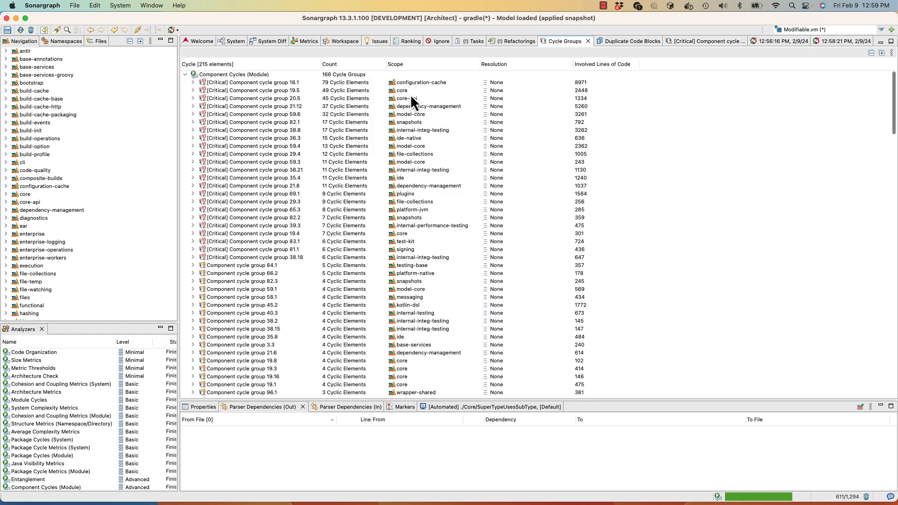
Check the two remaining critical component cycle groups of the dependency-management module in the cycle groups list.
click(414, 106)
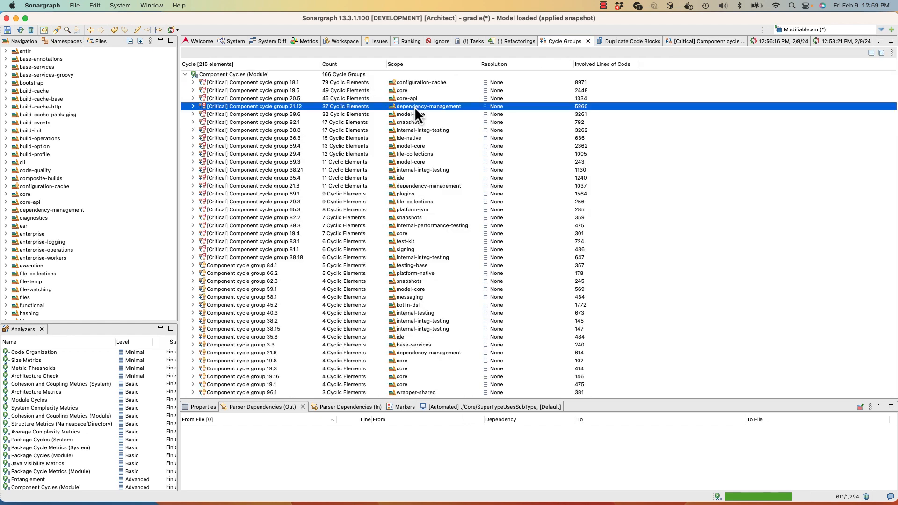
click(424, 185)
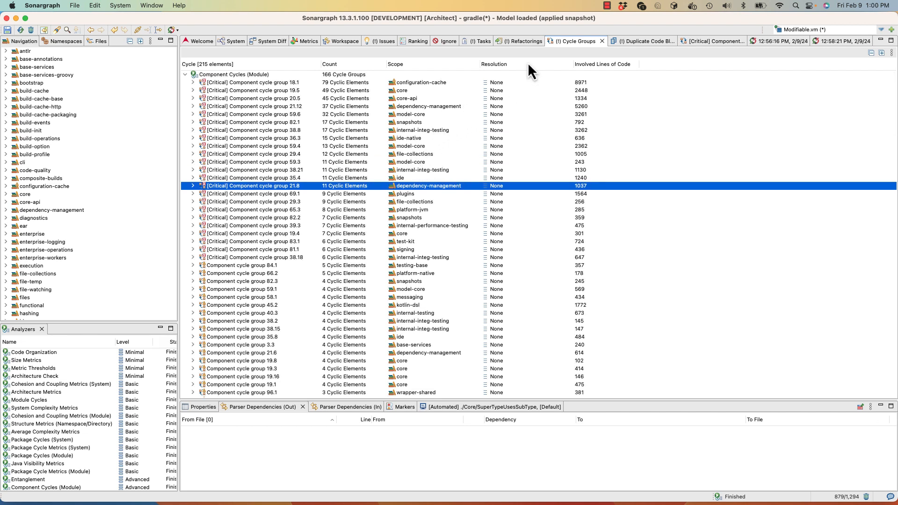
Open the source code of the earliest delete refactoring's first matching dependency and inspect the refactoring marker on line 505.
click(524, 42)
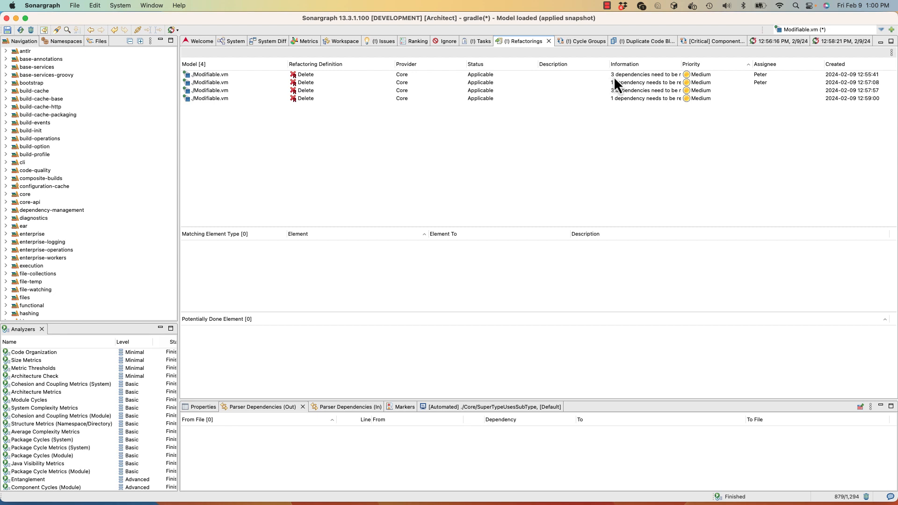
click(425, 77)
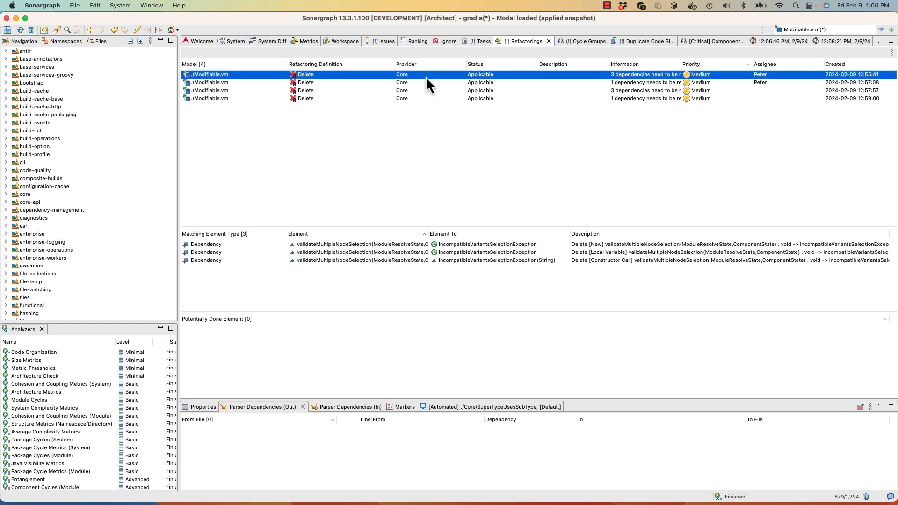
double_click(328, 247)
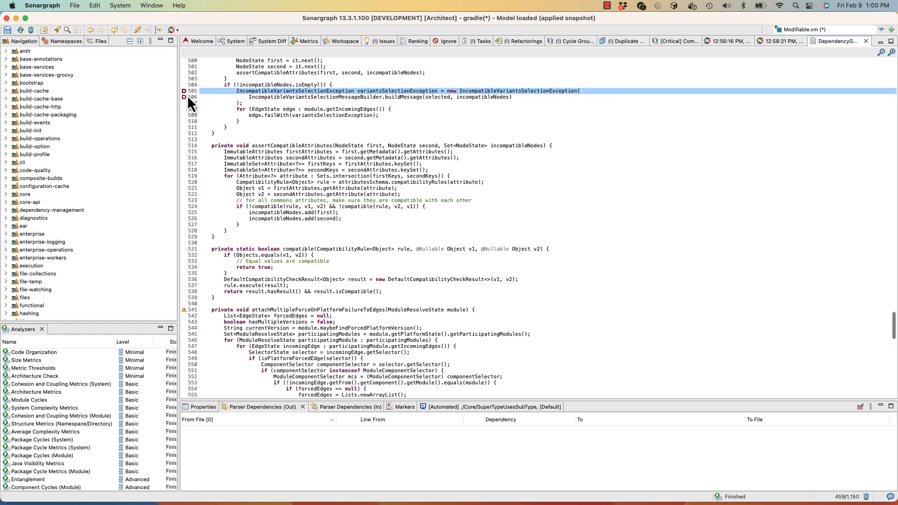
mouse_move(184, 92)
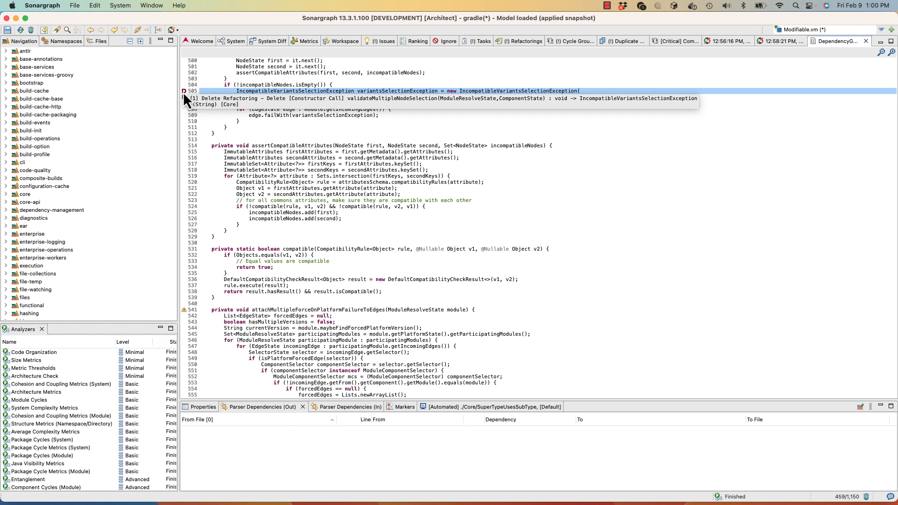